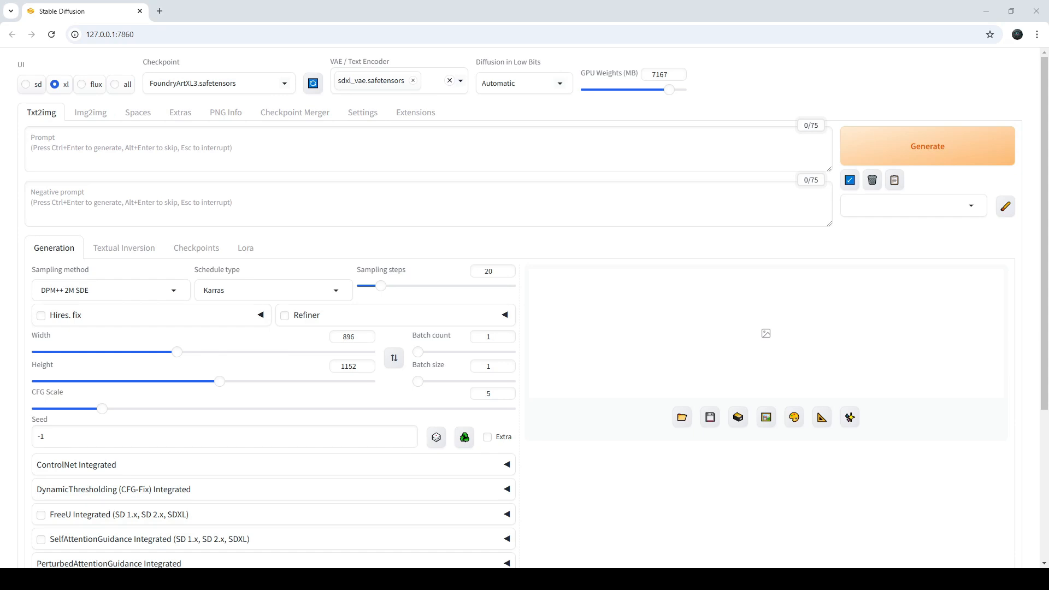
- Compare the generation settings offered by the sd, xl, flux and all interface presets, ending on xl
click(35, 85)
click(59, 88)
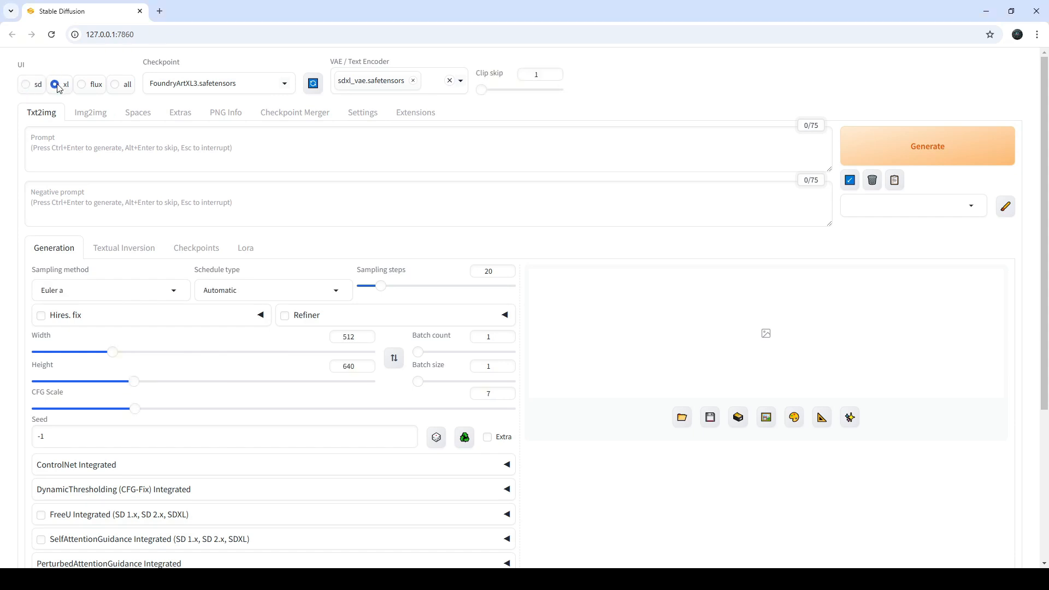
click(94, 87)
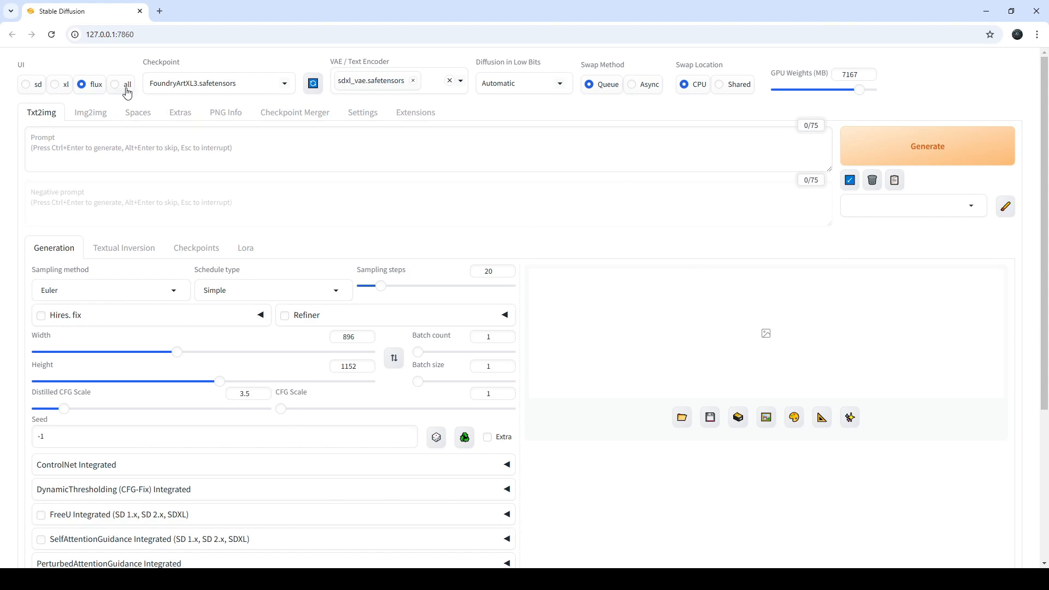
click(127, 91)
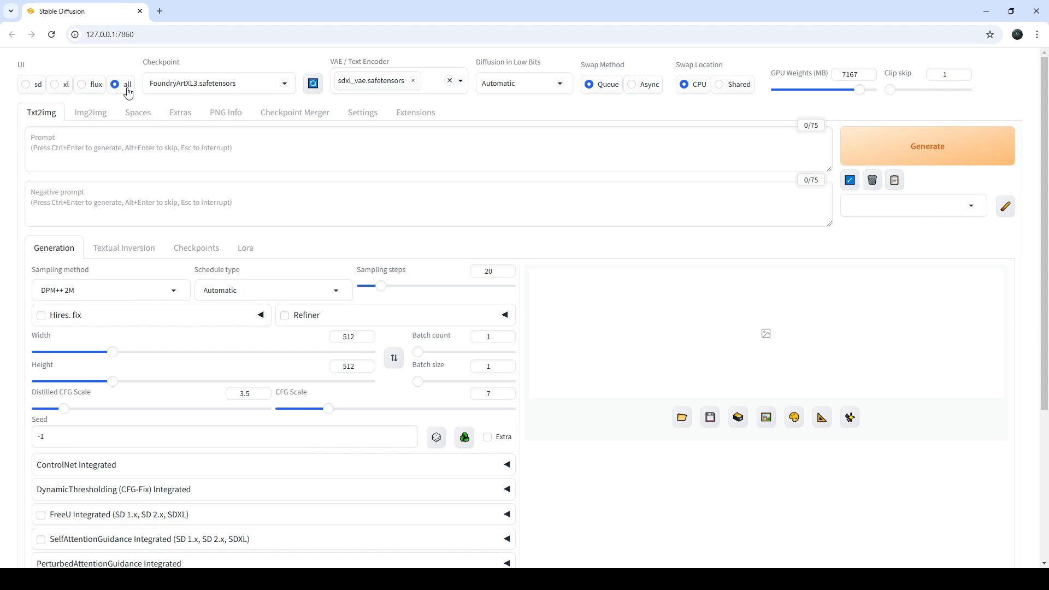
click(65, 89)
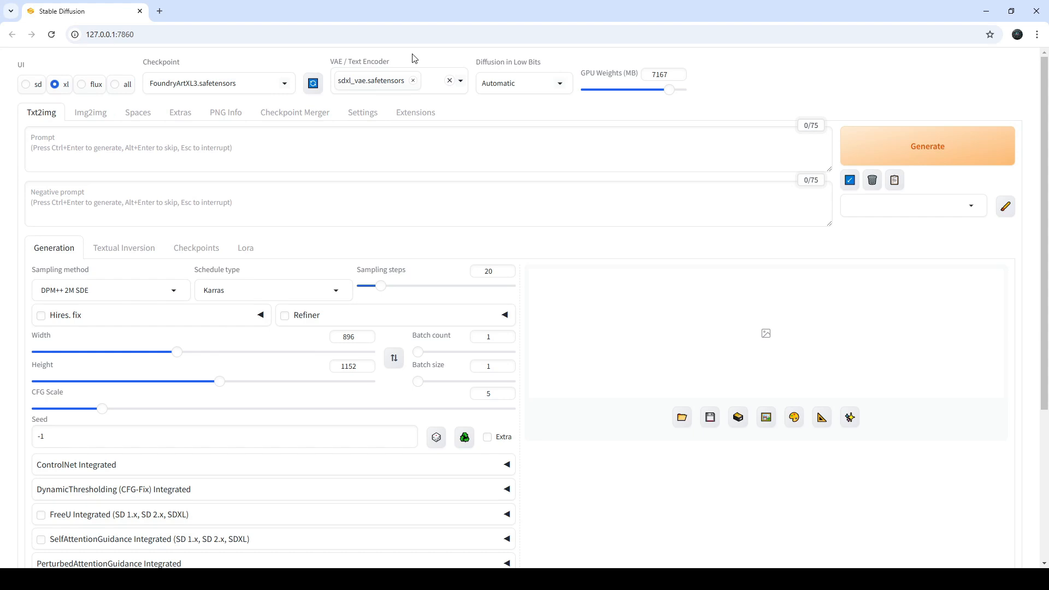
- Switch to the sd preset and remove sdxl_vae.safetensors from the VAE / text encoder selection
click(31, 88)
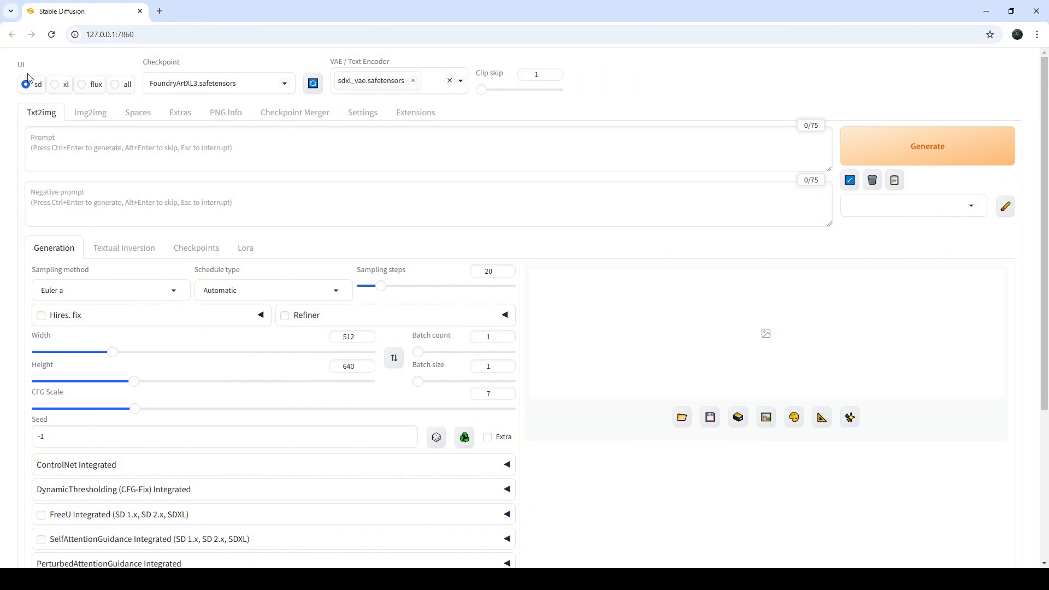
click(415, 83)
click(413, 85)
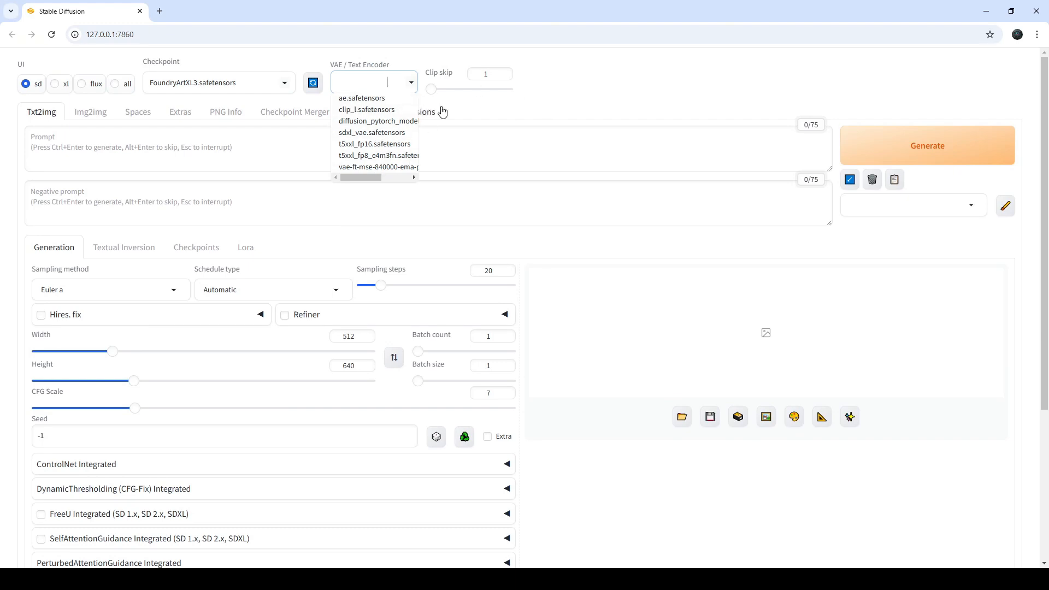
- Switch to the flux preset and select ae.safetensors, clip_l.safetensors and t5xxl_fp8_e4m3fn.safetensors as VAE / text encoders
click(82, 84)
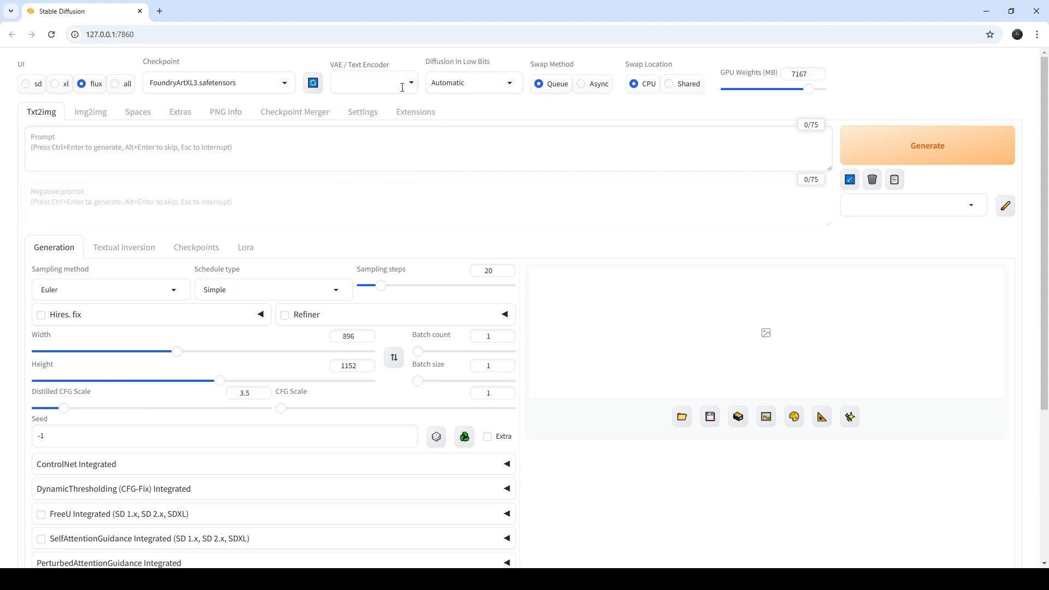
click(402, 88)
click(392, 100)
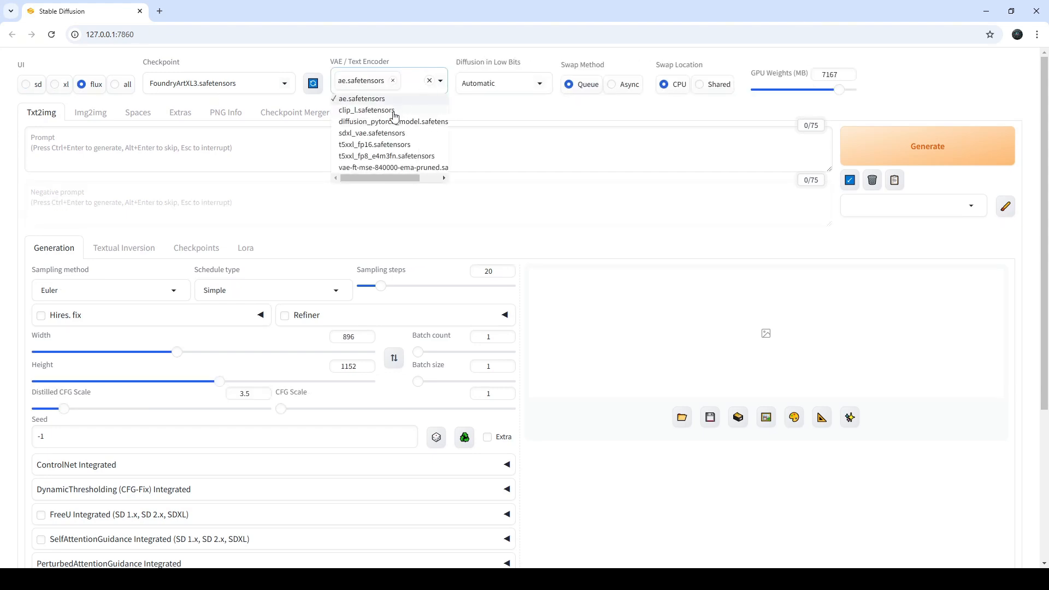
click(395, 110)
click(410, 157)
click(326, 95)
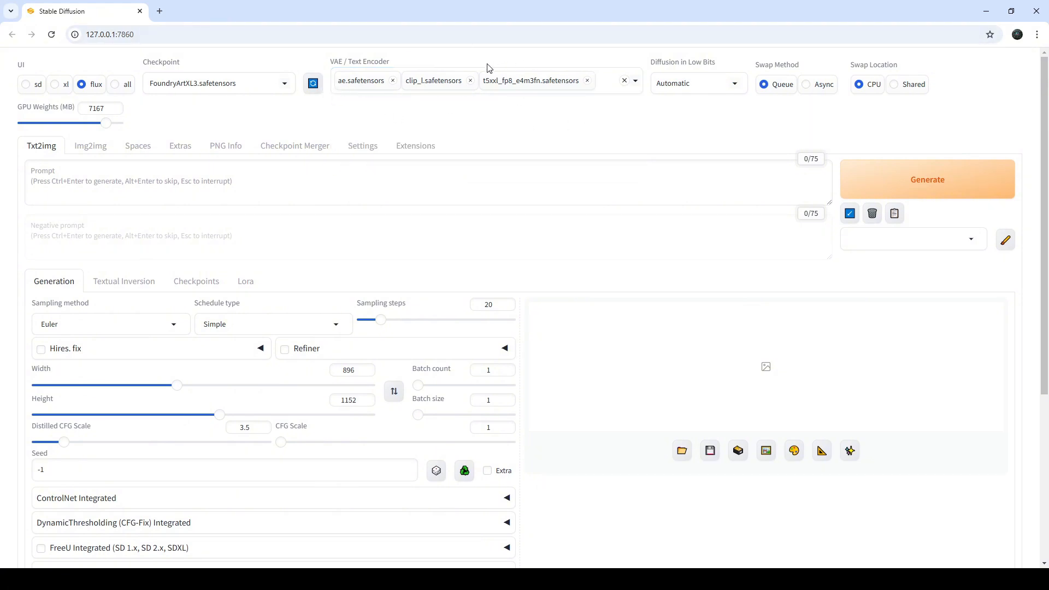
- Replace the three flux VAE / text encoder files with sdxl_vae.safetensors and return to the xl preset
click(394, 81)
click(403, 81)
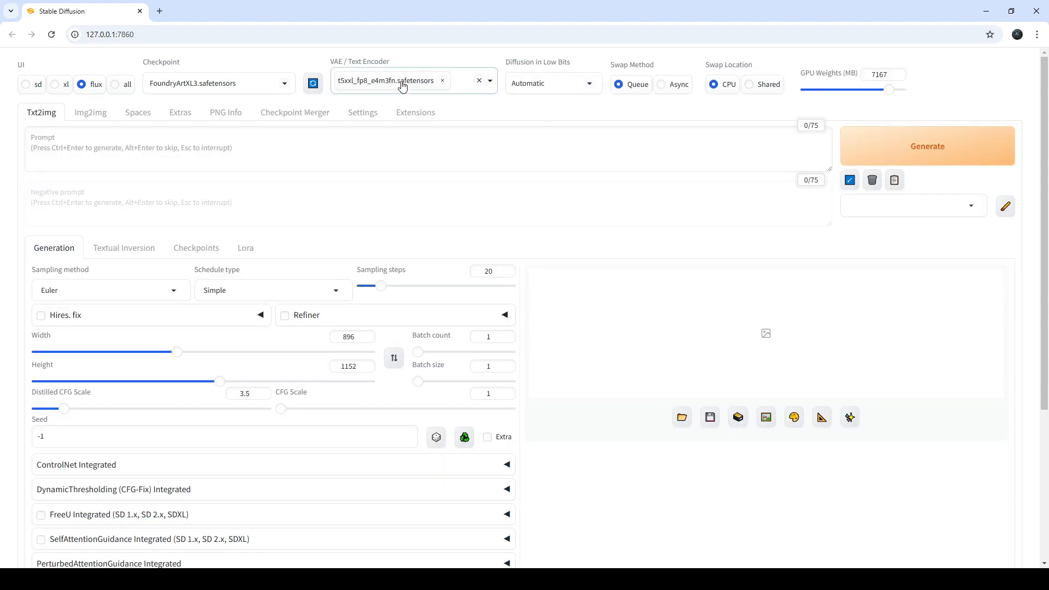
click(443, 81)
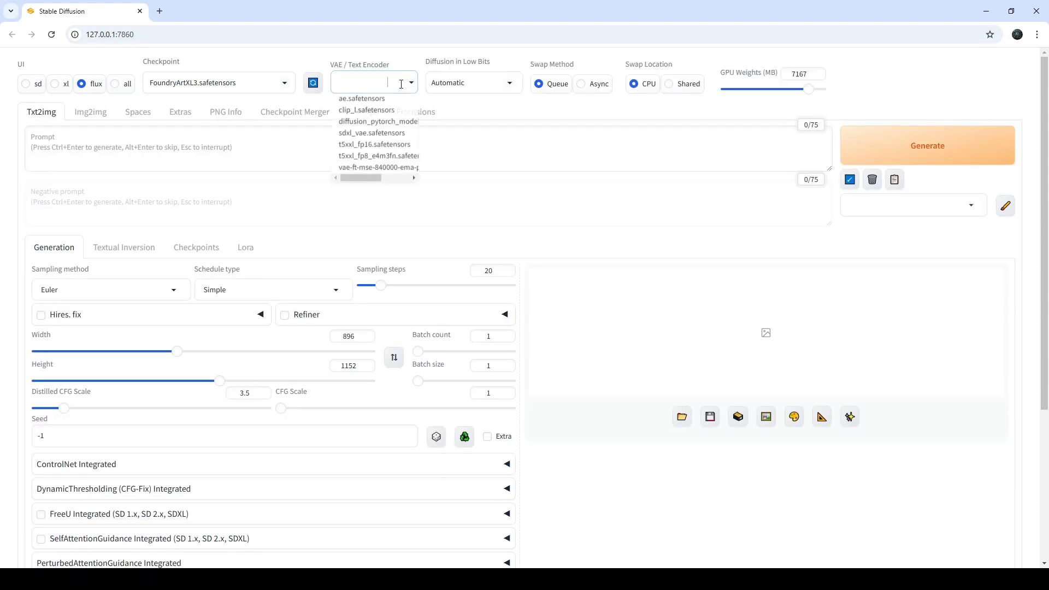
click(377, 133)
click(70, 85)
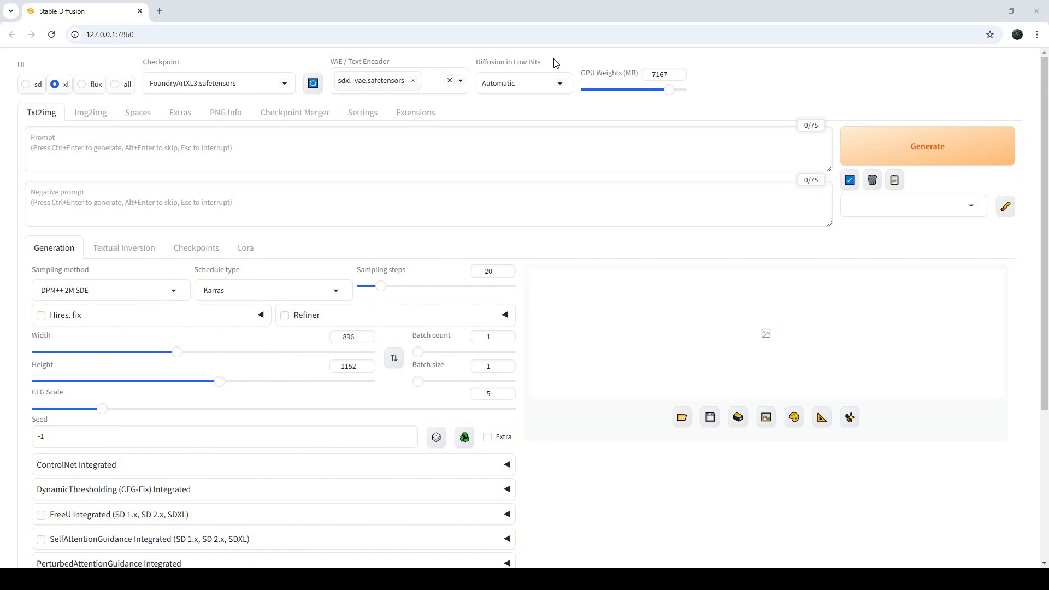
- Try Automatic (fp16 LoRA) for Diffusion in Low Bits and set it back to Automatic
click(560, 82)
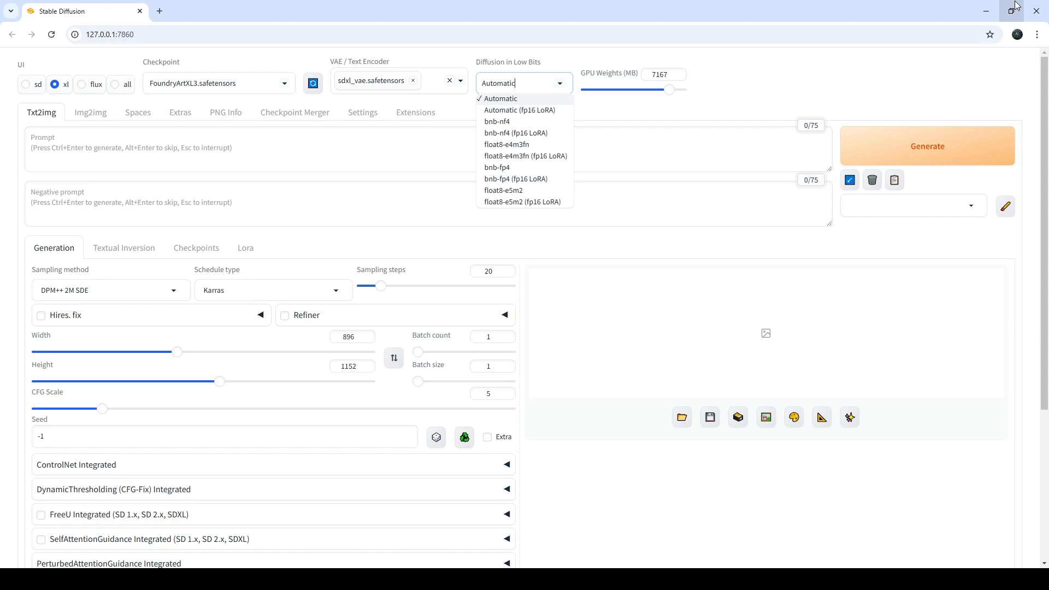
click(526, 112)
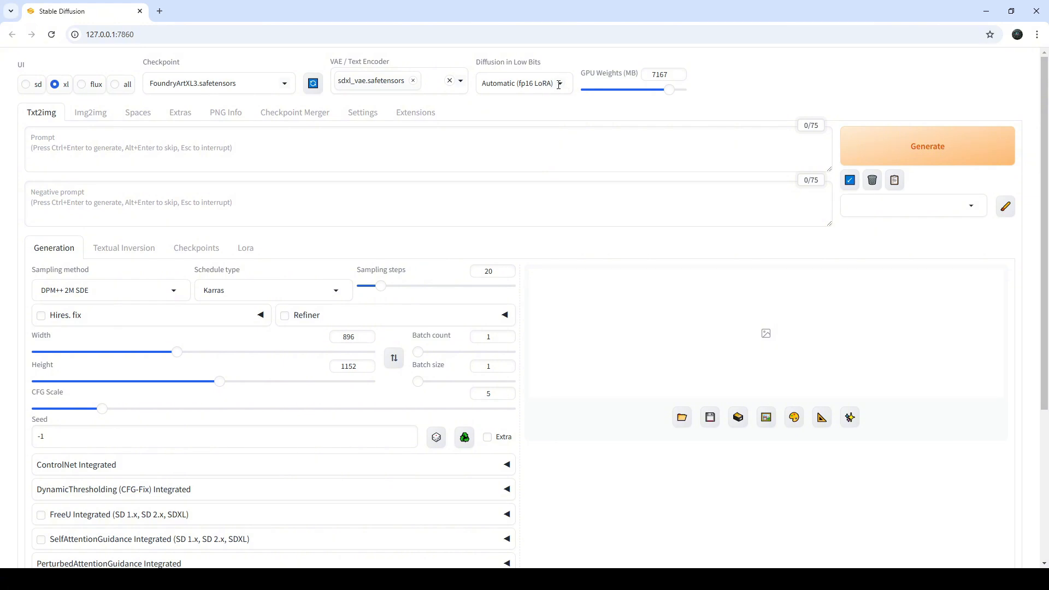
click(538, 88)
click(534, 99)
- Look through the Img2img, Spaces, Extras, PNG Info, Checkpoint Merger, Settings and Extensions pages, returning to Txt2img
click(83, 113)
click(132, 112)
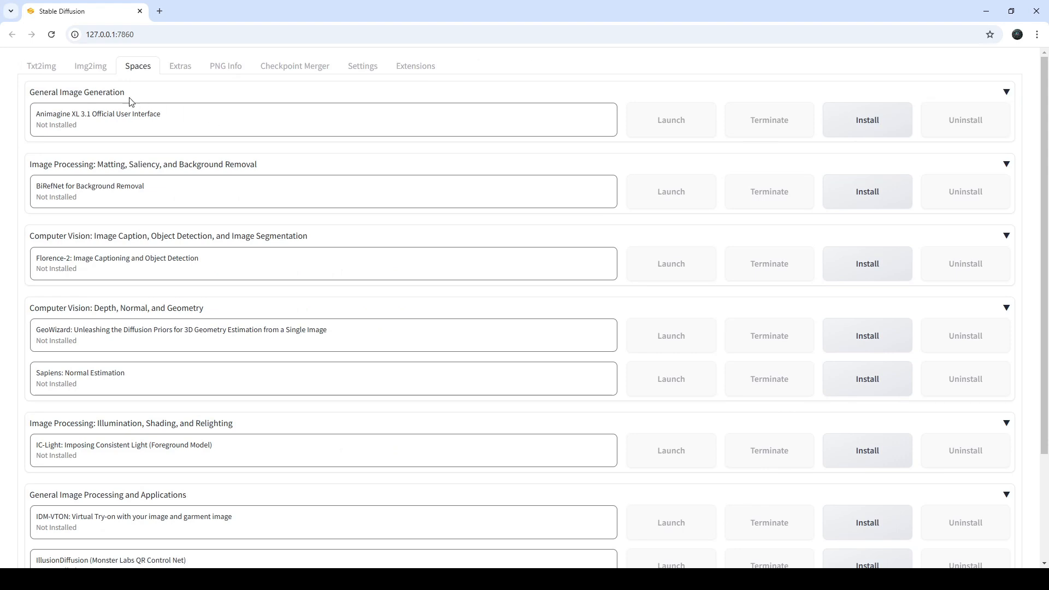
click(178, 70)
click(230, 113)
click(295, 113)
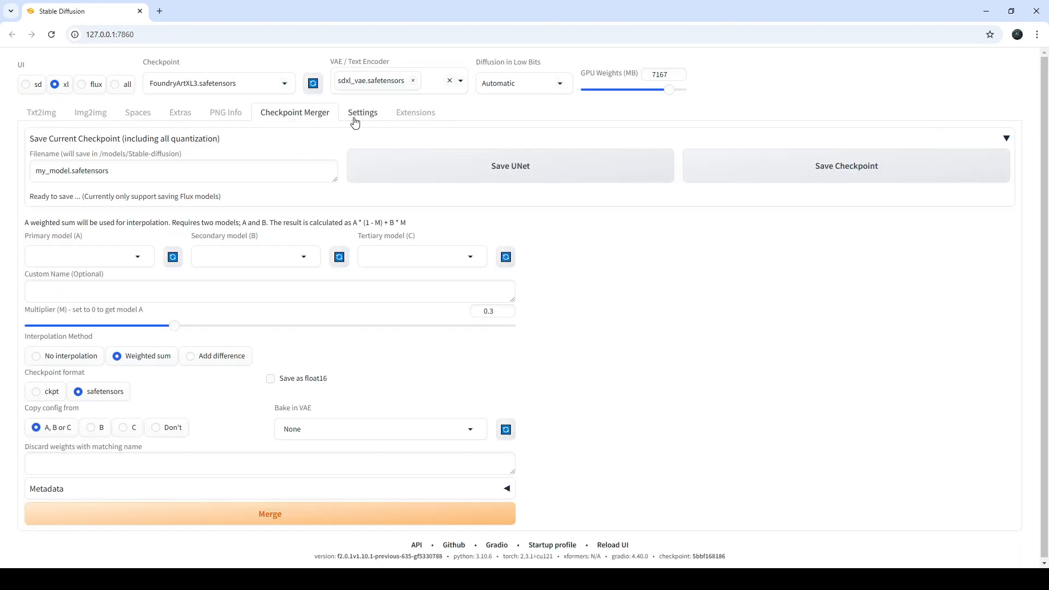
click(355, 114)
click(405, 116)
click(41, 115)
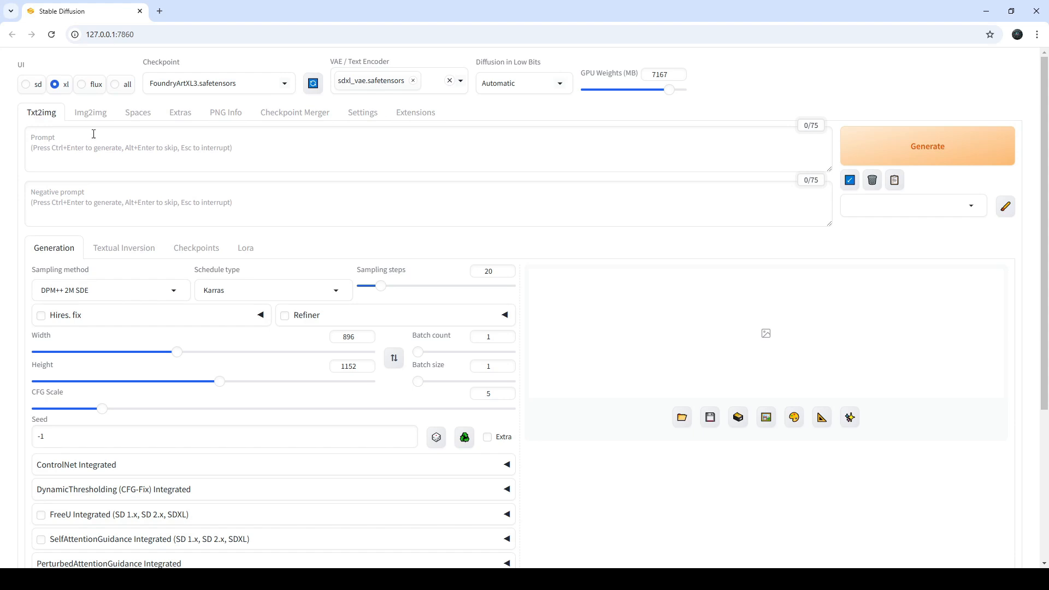
- Examine the prompt and negative prompt fields under the sd, xl and flux presets, ending on xl
click(227, 141)
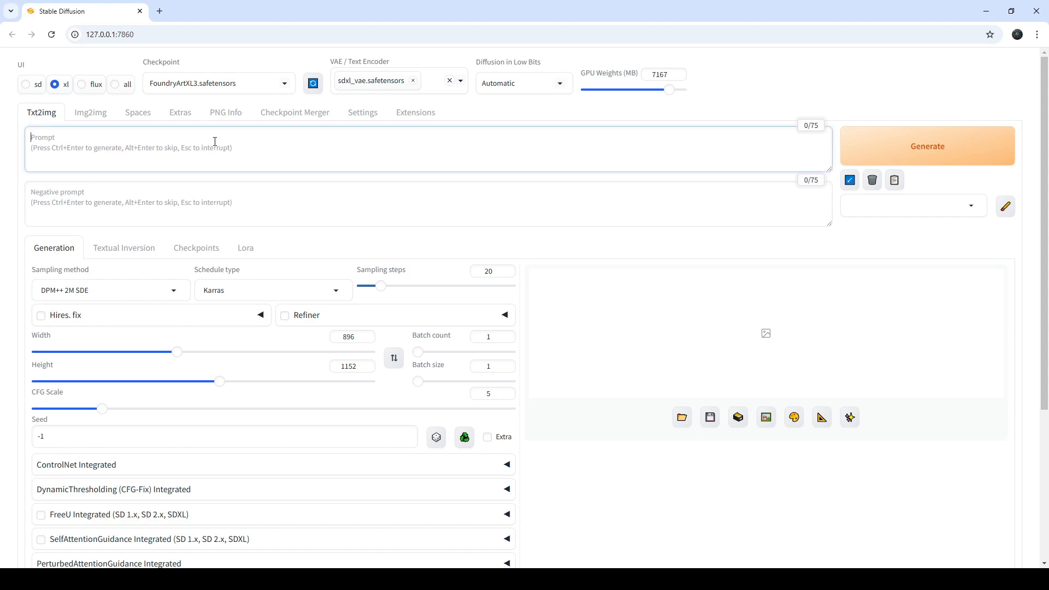
click(119, 192)
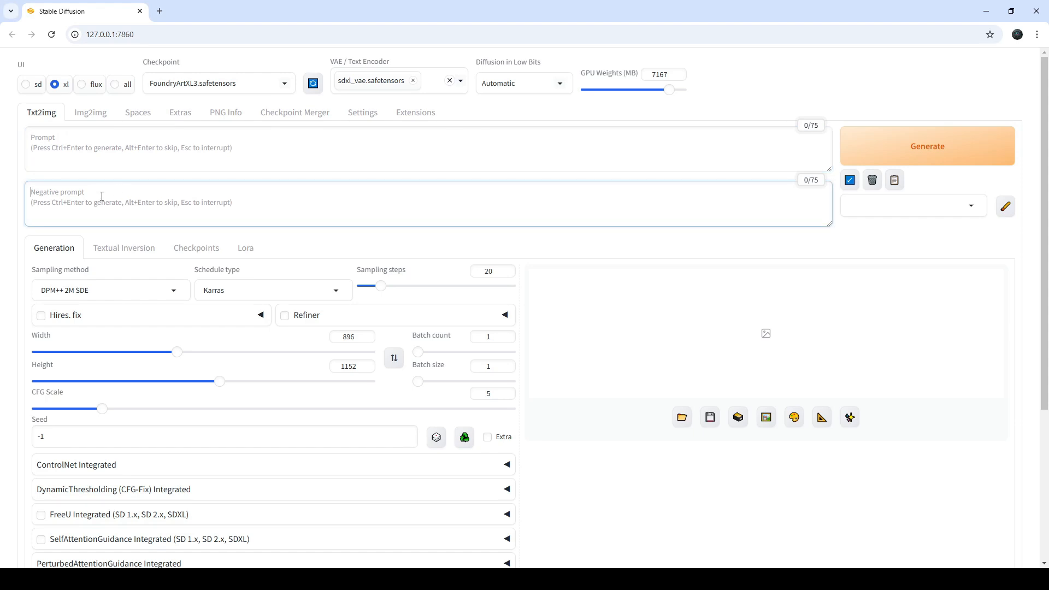
click(37, 88)
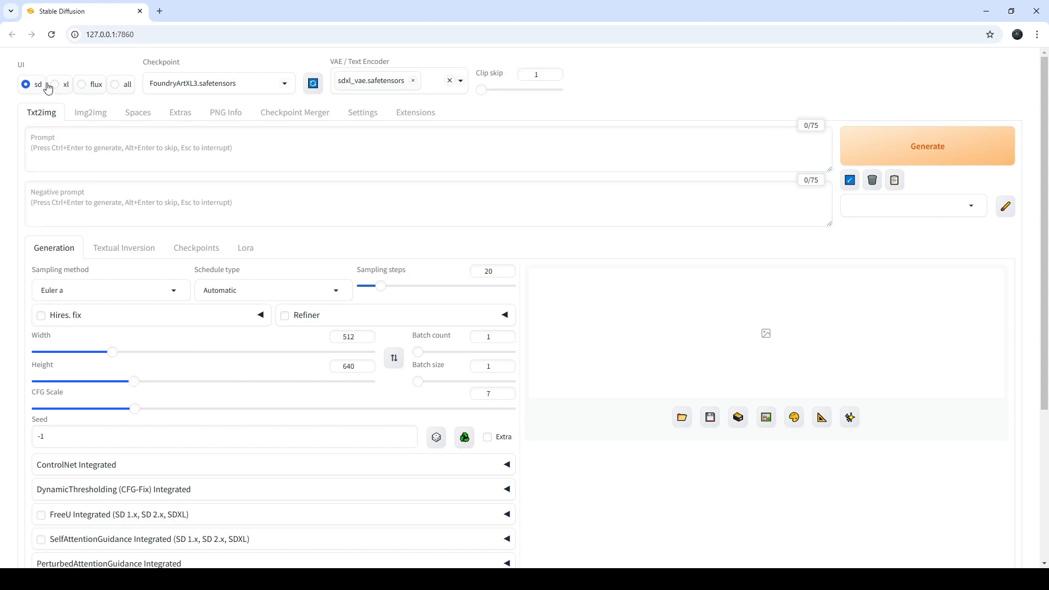
click(56, 85)
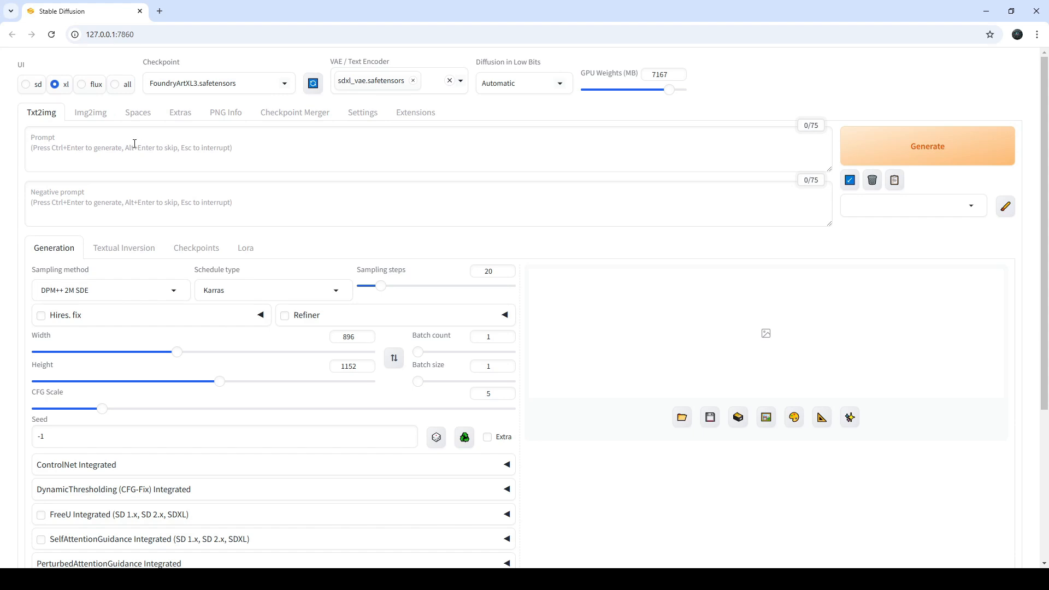
click(83, 85)
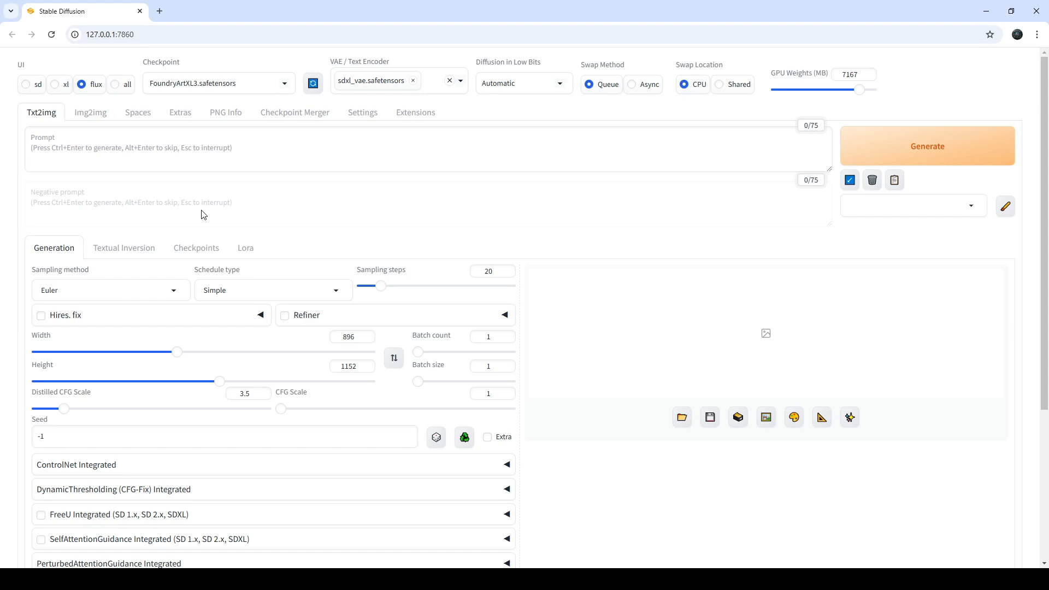
click(54, 84)
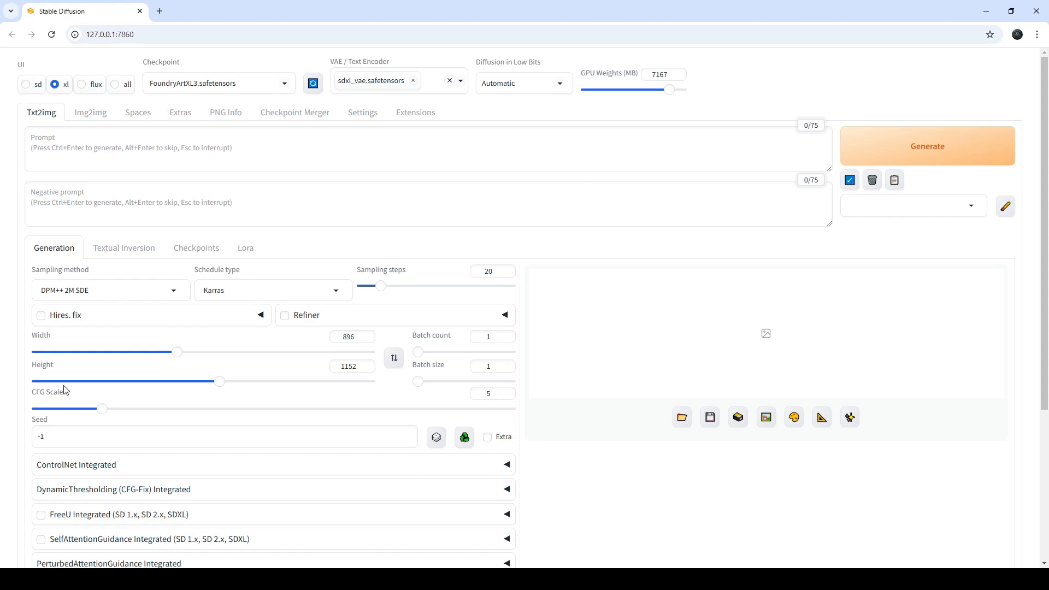
- Try Euler a and DPM++ 3M SDE as the sampling method
scroll(233, 268, down, 2)
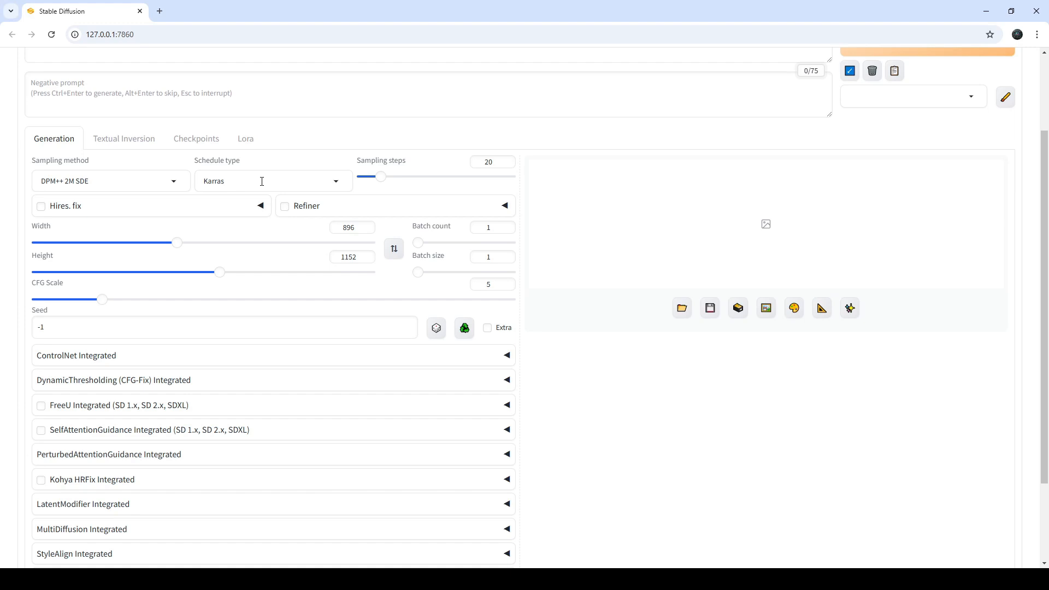
click(150, 182)
click(117, 272)
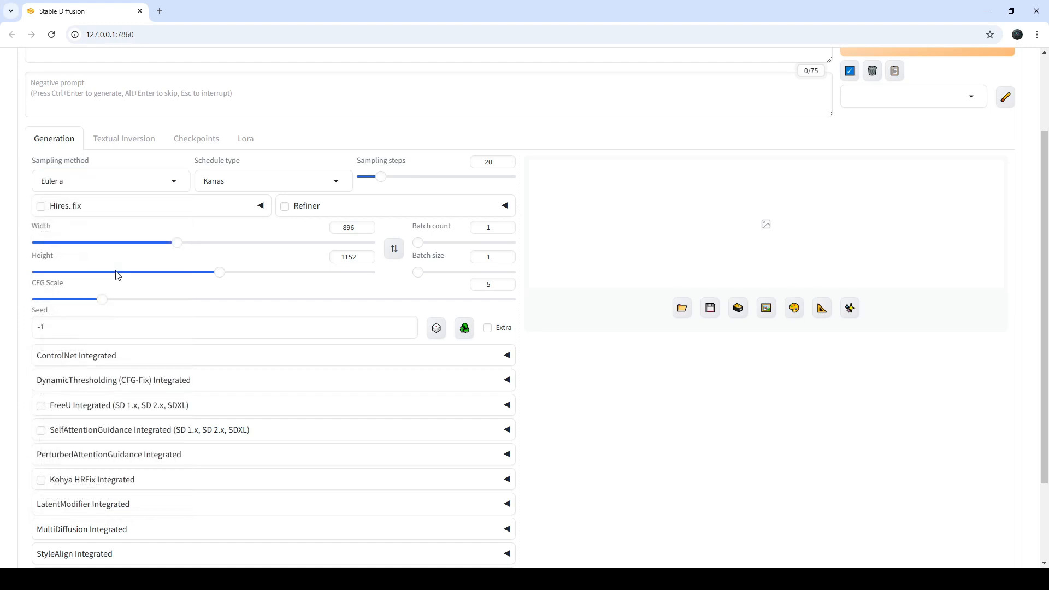
click(148, 181)
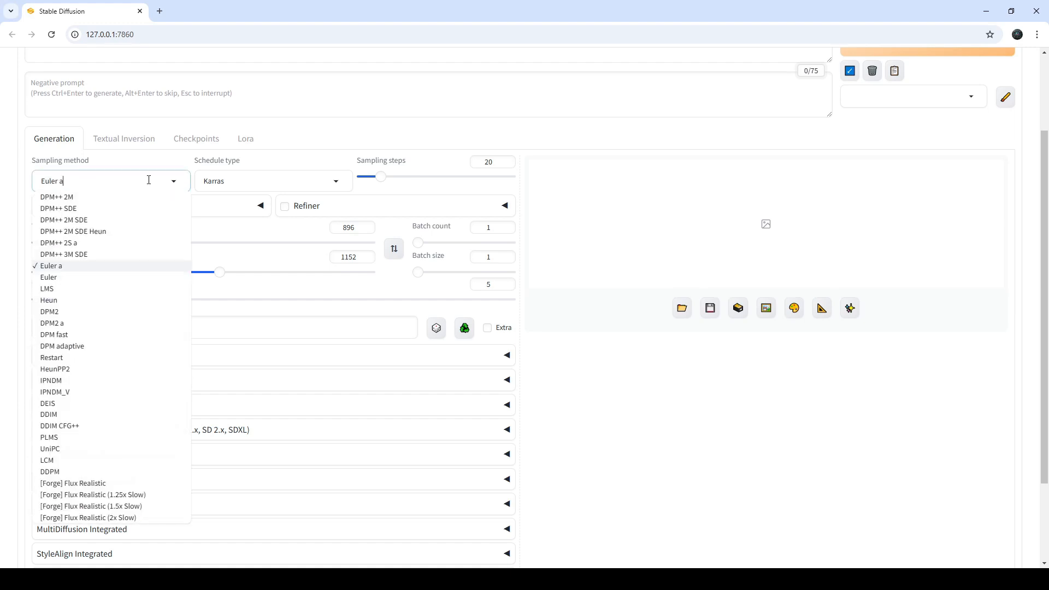
click(89, 256)
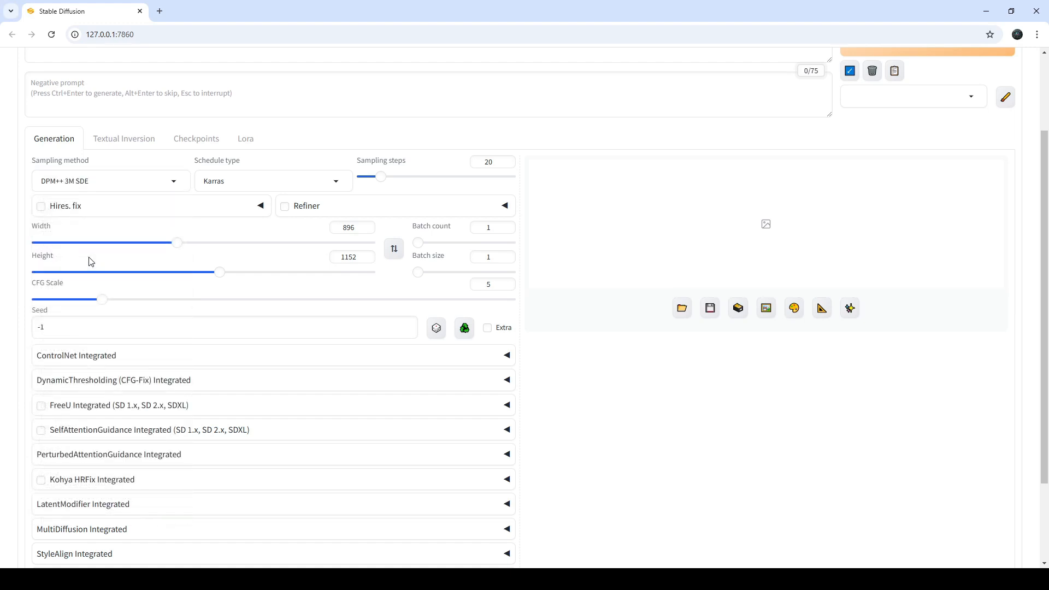
- Set the sampling method to Euler a and review the list of other available samplers
click(117, 182)
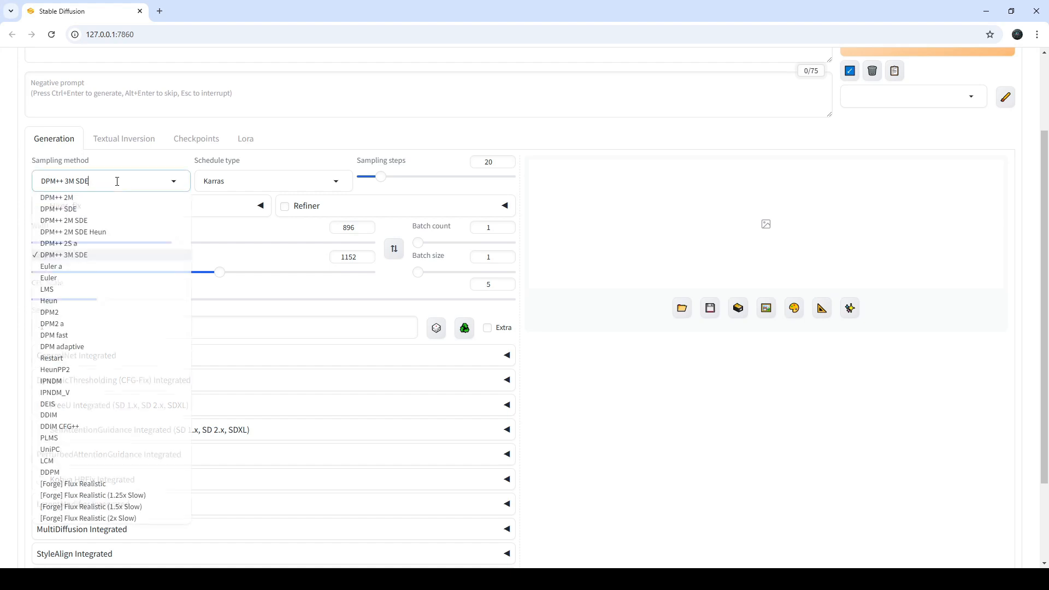
click(82, 267)
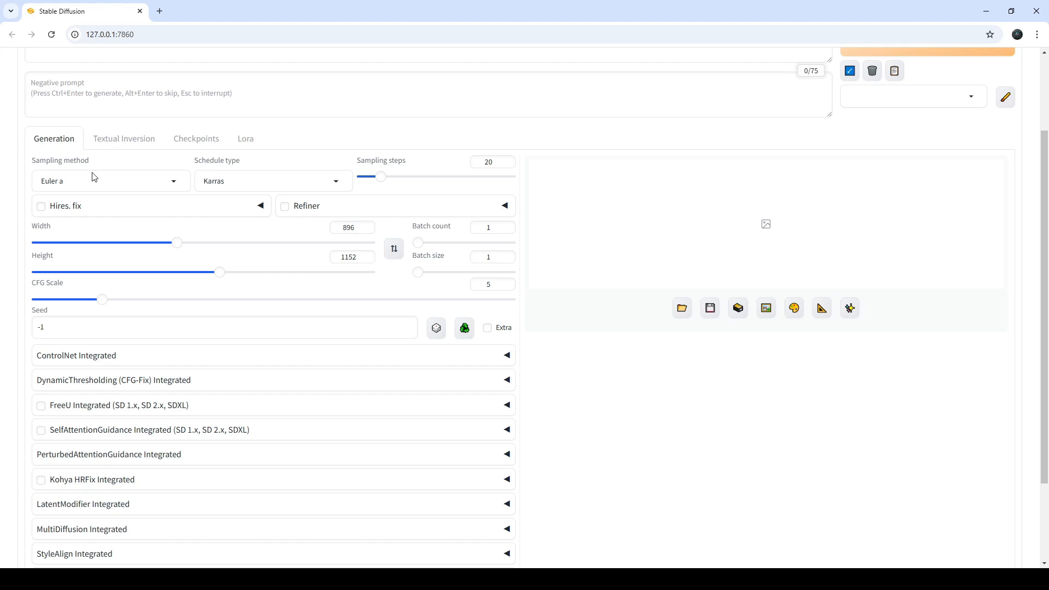
click(92, 182)
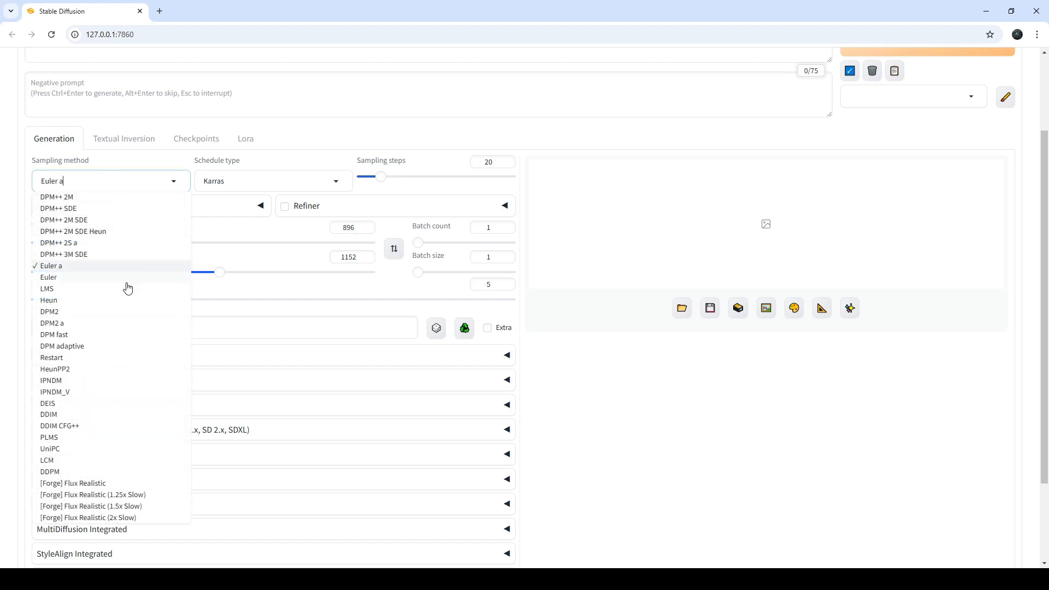
scroll(138, 330, down, 1)
scroll(138, 328, up, 2)
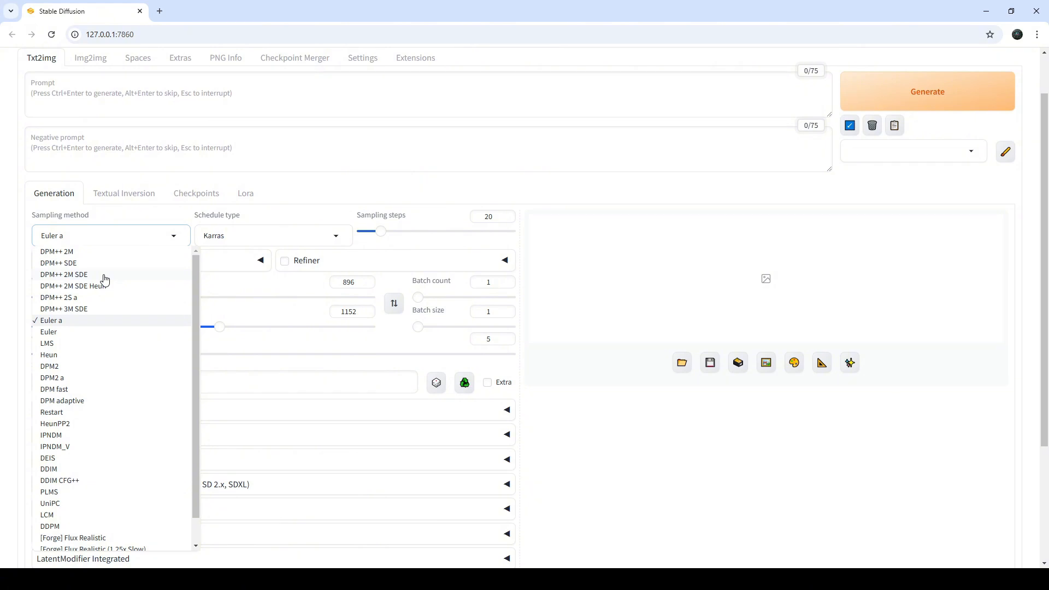
key(Escape)
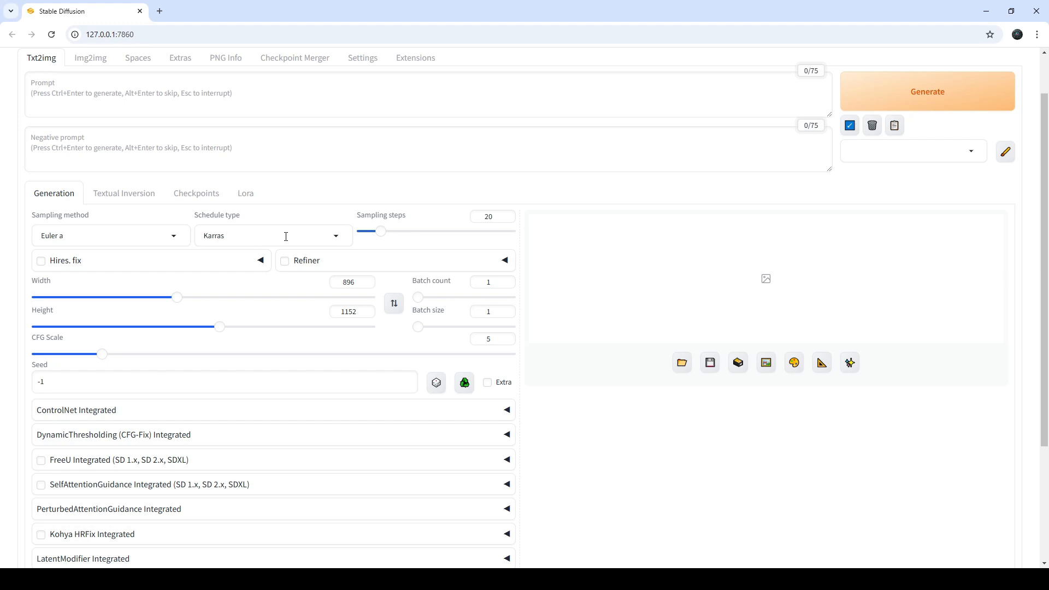
- Set the schedule type to Automatic and review the other available schedules
click(286, 237)
click(287, 249)
click(318, 235)
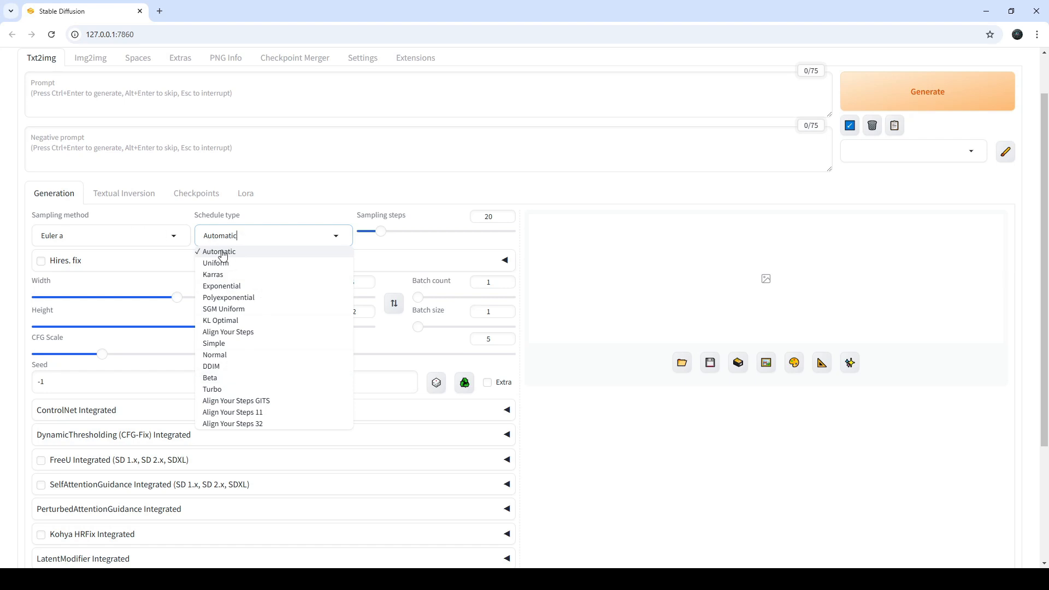
click(303, 256)
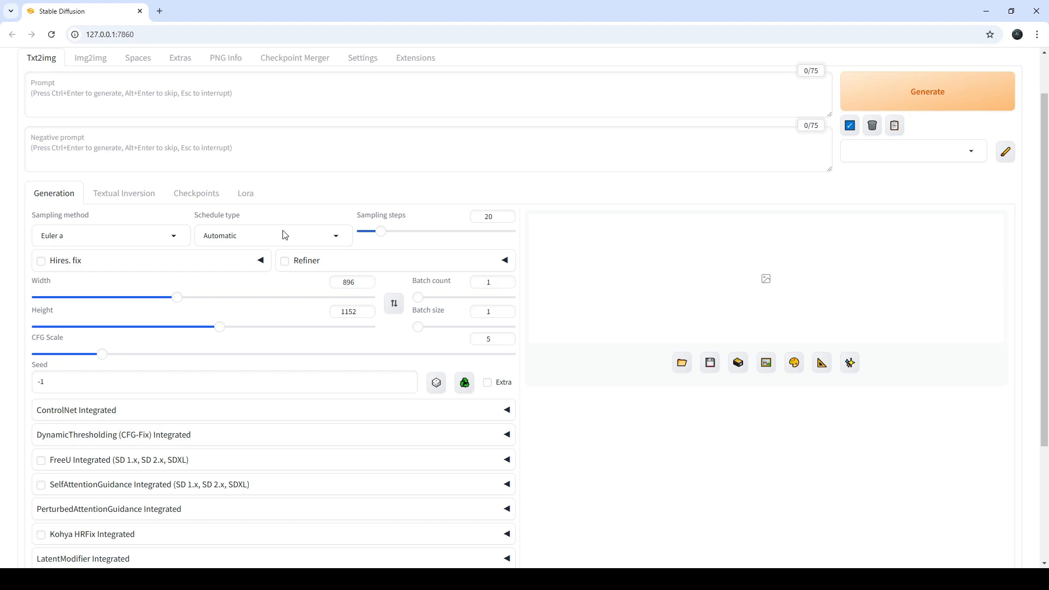
- Raise the sampling steps to 40
click(365, 234)
click(389, 234)
click(391, 235)
drag(392, 236, 402, 236)
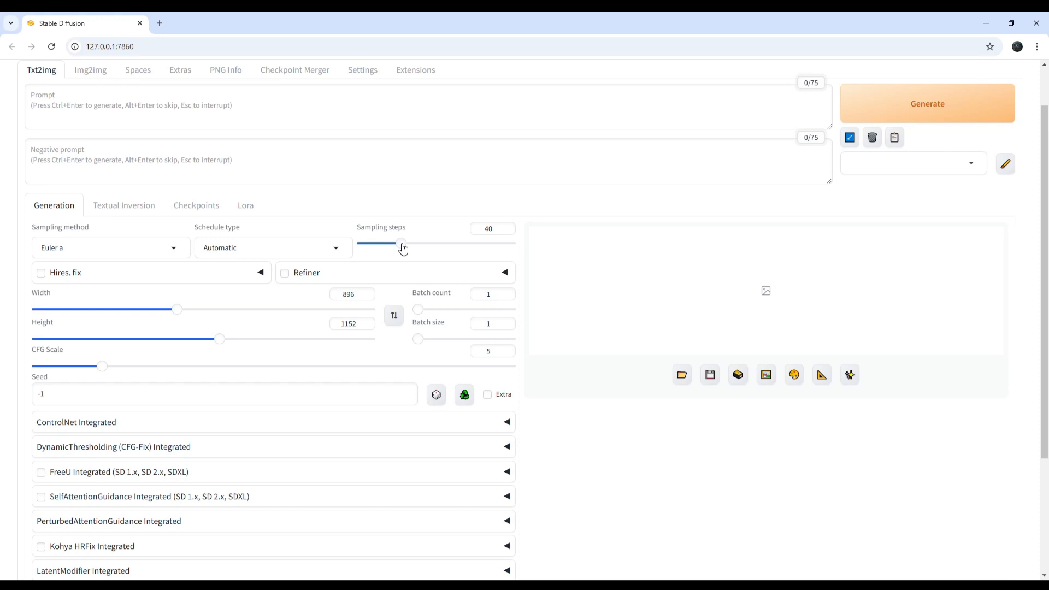
- Reduce the sampling steps to 20 and try DPM++ 2M SDE as the sampling method before returning to Euler a
mouse_move(403, 249)
mouse_down()
mouse_move(374, 245)
mouse_move(383, 248)
mouse_up()
click(106, 247)
scroll(107, 277, up, 1)
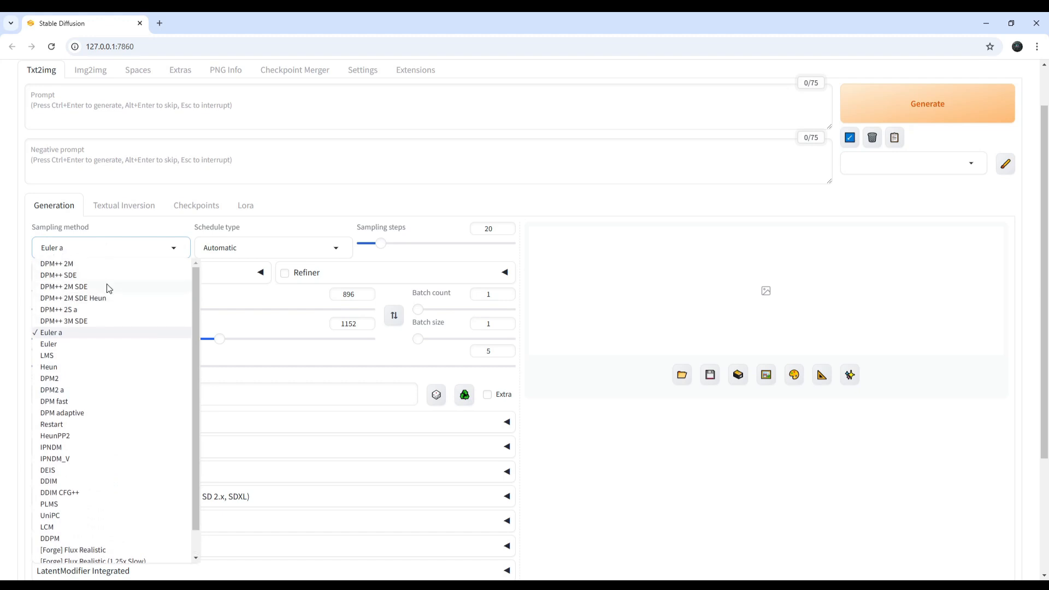
click(107, 286)
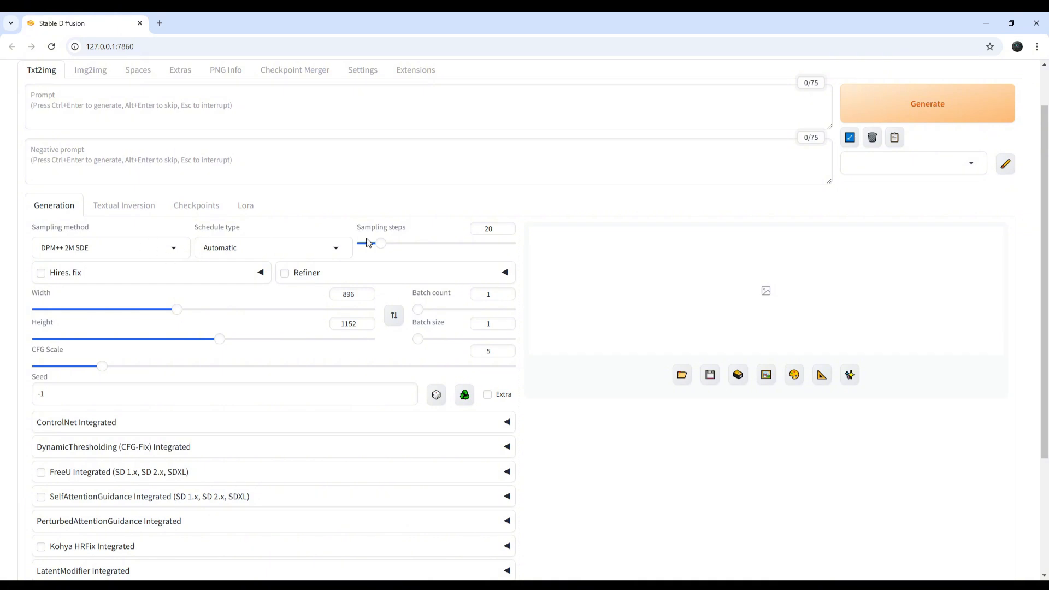
click(175, 249)
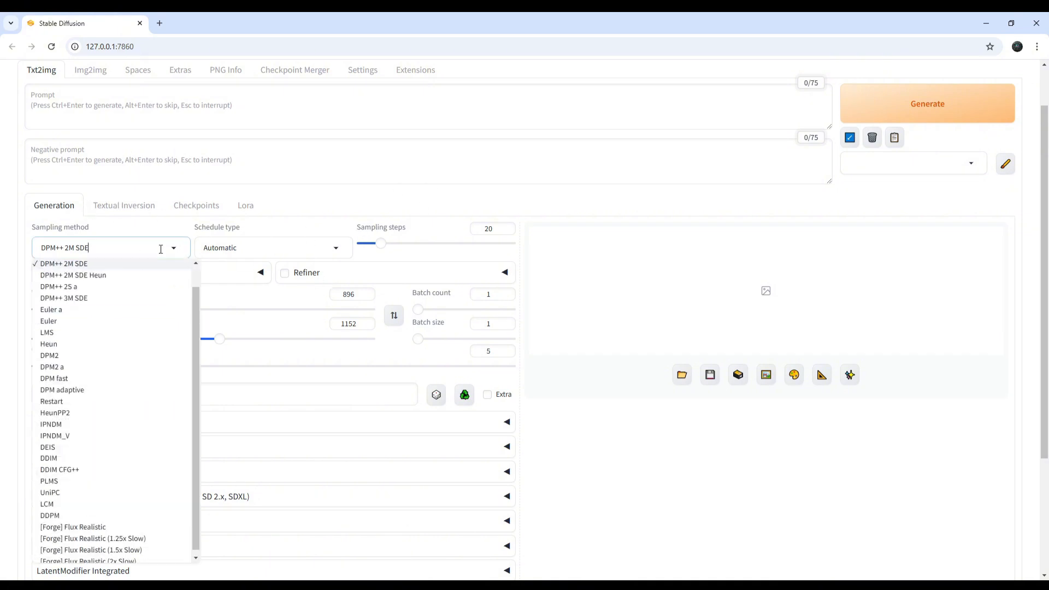
click(129, 314)
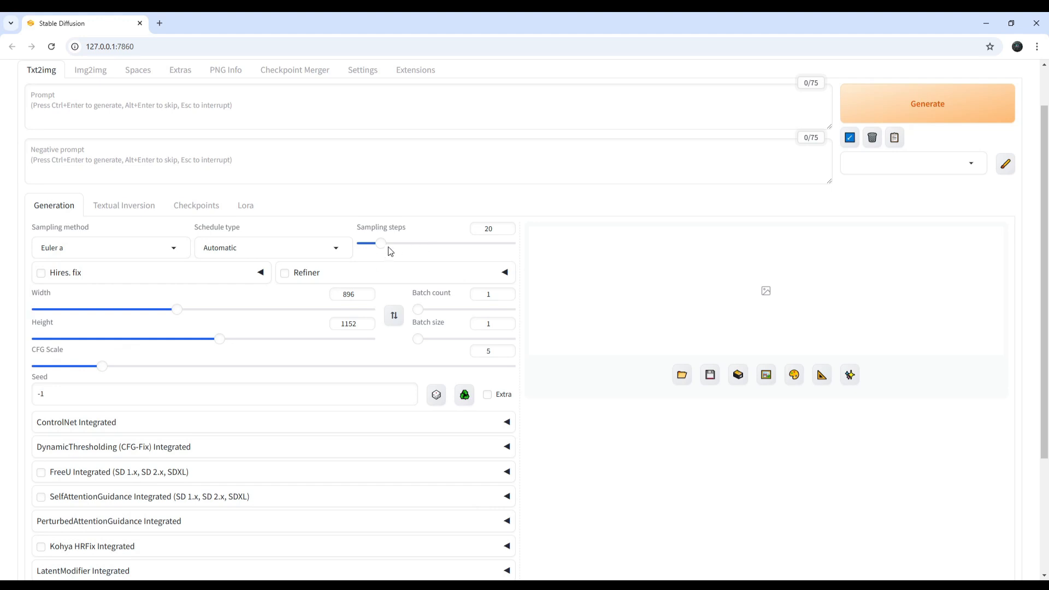
- Try lower and higher sampling step counts and set the sampling steps to 30
mouse_move(383, 244)
mouse_down()
mouse_move(407, 254)
mouse_move(371, 244)
mouse_move(394, 249)
mouse_up()
drag(391, 245, 372, 250)
drag(381, 255, 392, 252)
click(507, 232)
click(508, 226)
click(508, 226)
- Swap the image width and height back and forth, ending at width 896 and height 1152
scroll(217, 340, up, 1)
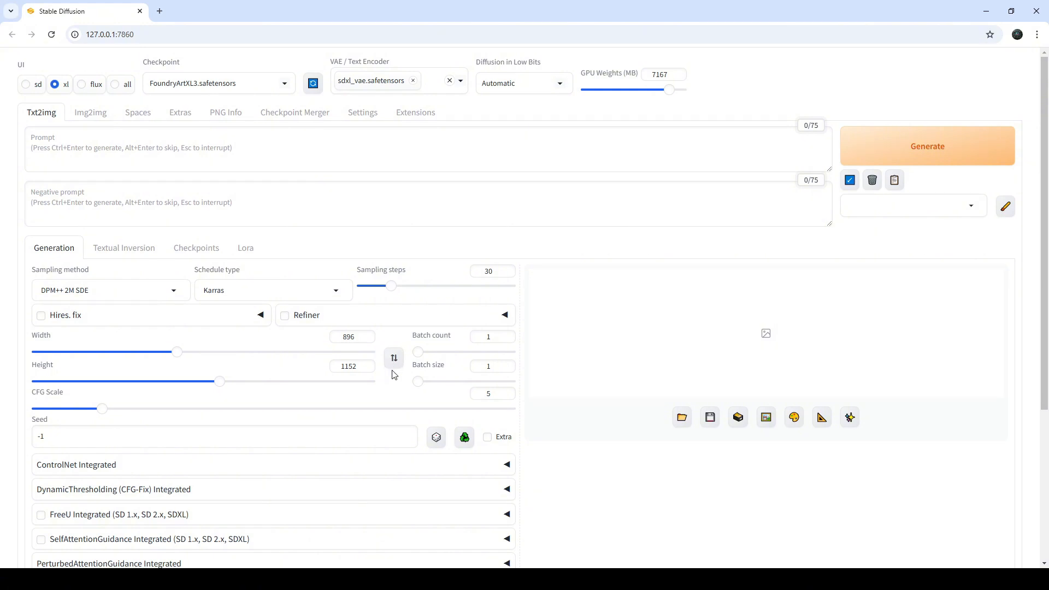
click(394, 361)
click(394, 363)
click(394, 363)
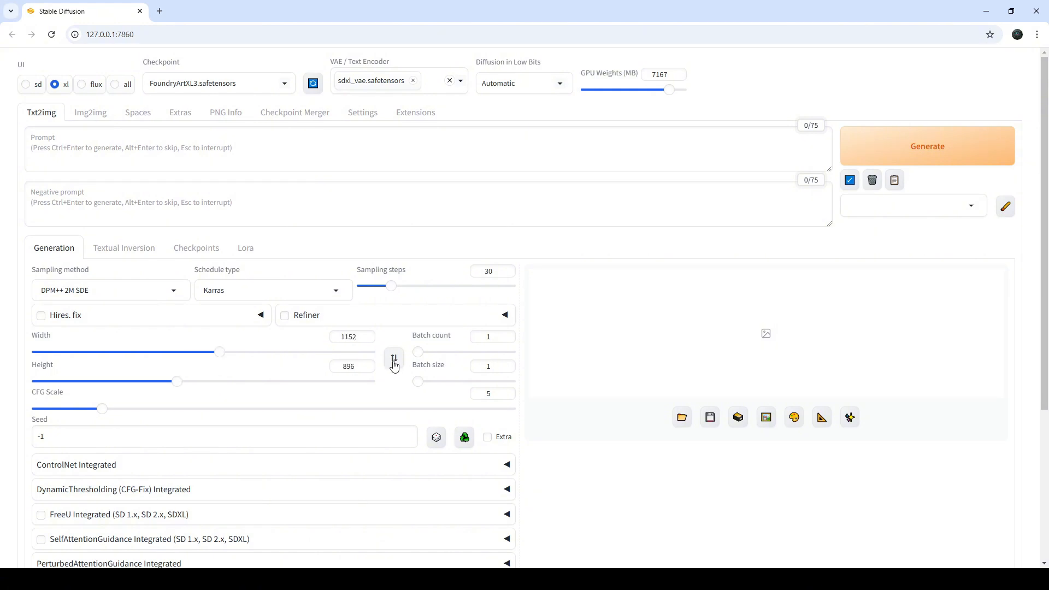
click(394, 363)
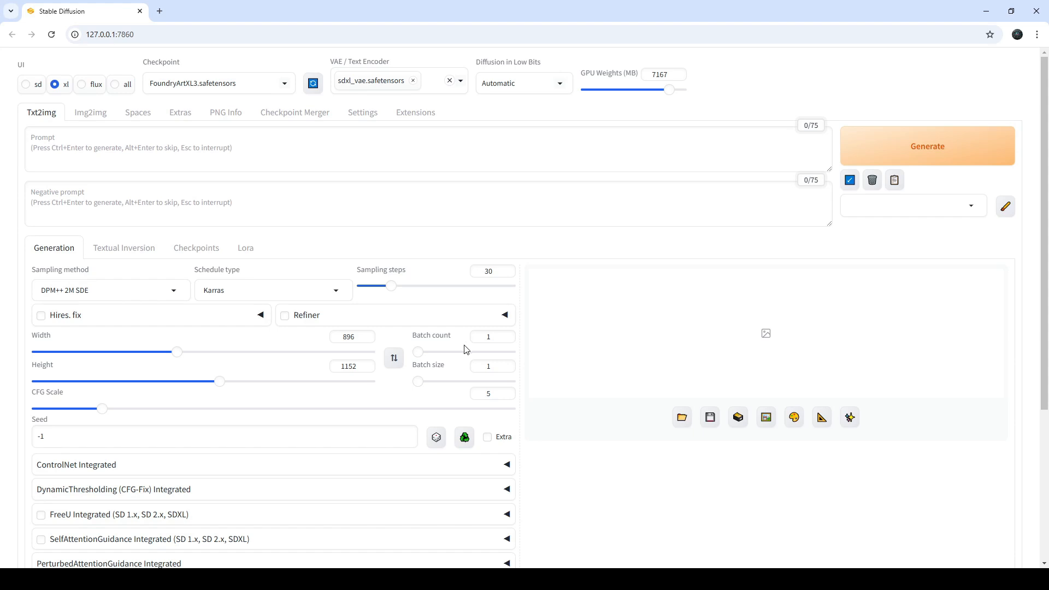
- Try higher batch size and batch count values and return both to 1
click(509, 364)
click(508, 364)
click(509, 363)
drag(458, 382, 391, 391)
mouse_move(420, 354)
mouse_down()
mouse_move(436, 354)
mouse_move(422, 355)
mouse_up()
drag(422, 356, 402, 344)
click(427, 352)
drag(427, 353, 409, 354)
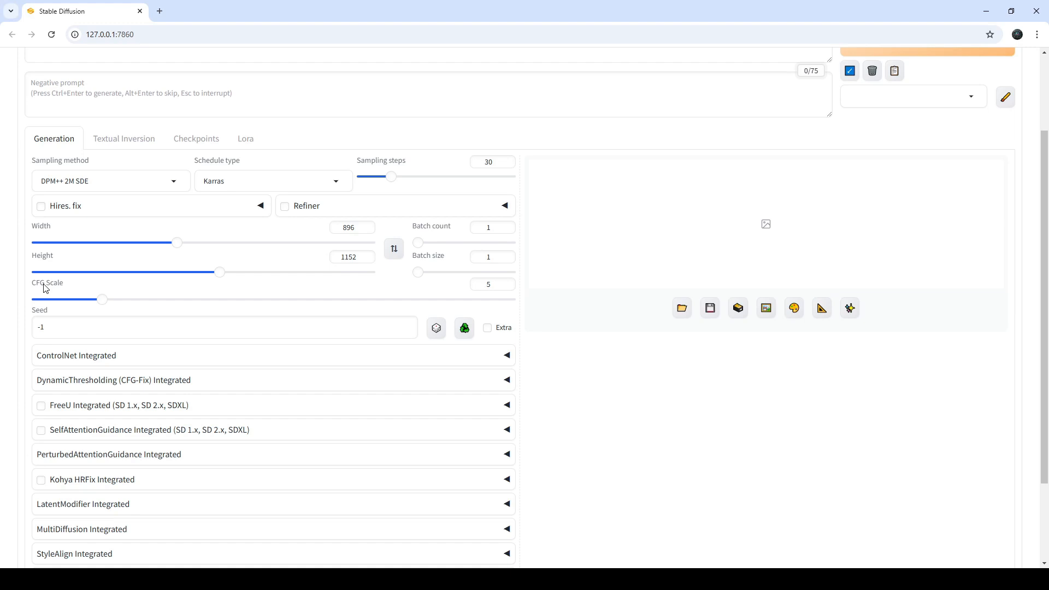
- Try several lower and higher CFG Scale values and return the scale to 5
mouse_move(111, 301)
mouse_down()
mouse_move(86, 299)
mouse_move(130, 296)
mouse_up()
drag(131, 306, 63, 307)
drag(62, 306, 136, 306)
drag(136, 302, 88, 307)
drag(91, 308, 185, 301)
drag(184, 300, 102, 295)
drag(170, 323, 39, 327)
text(2523526372743)
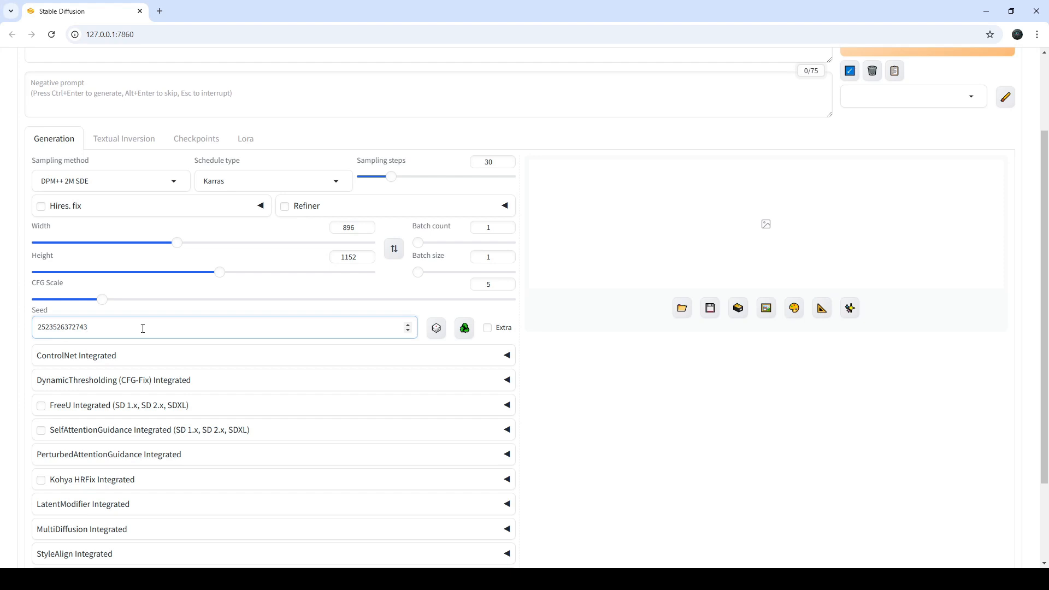
click(436, 330)
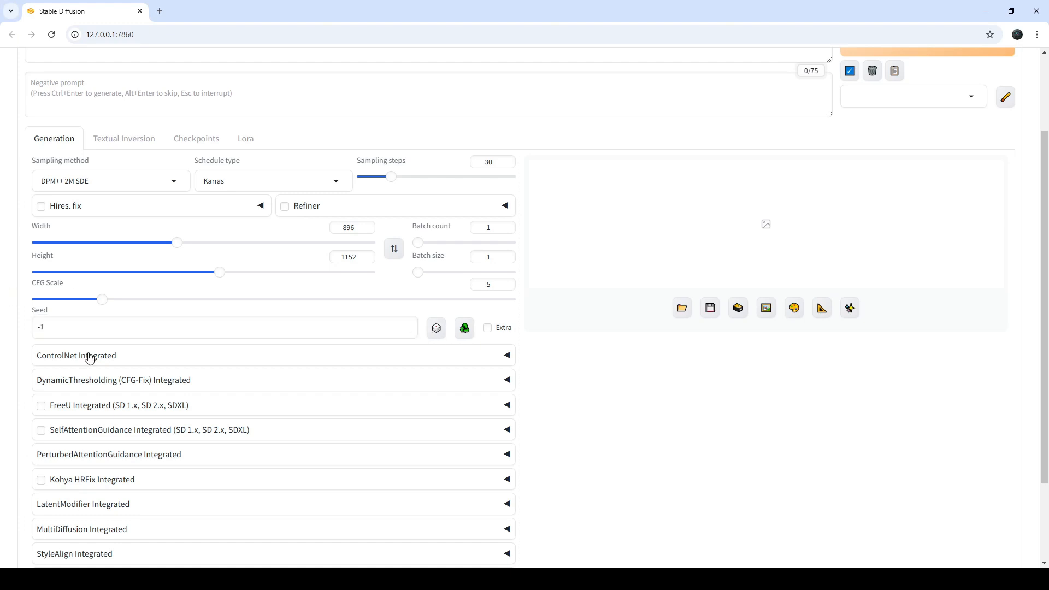
- Try a fixed seed of 1 and restore the random seed value of -1
double_click(54, 327)
text(1)
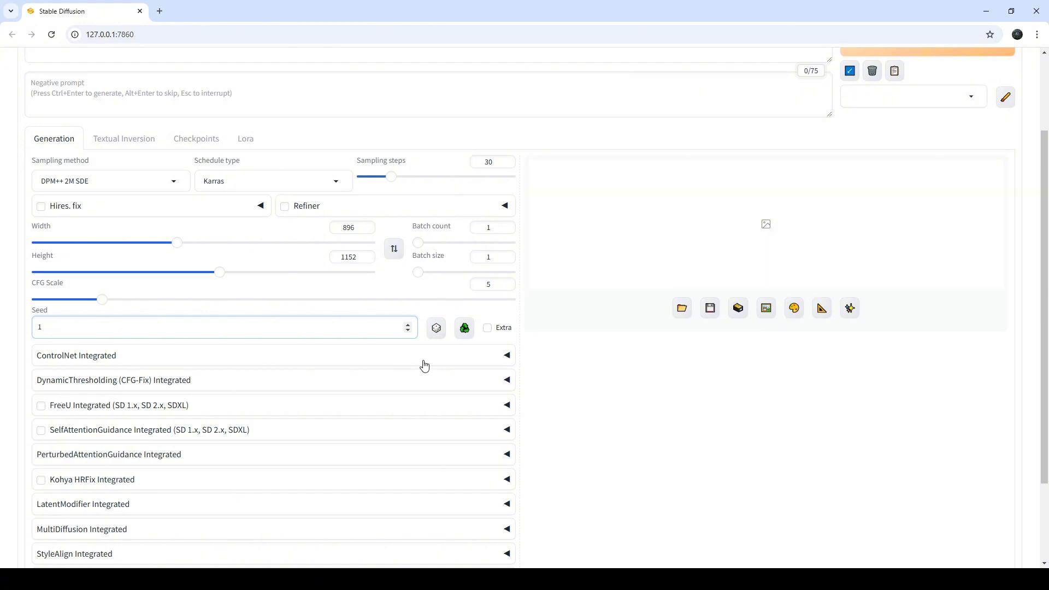
click(408, 331)
drag(56, 330, 26, 324)
text(-1)
click(437, 328)
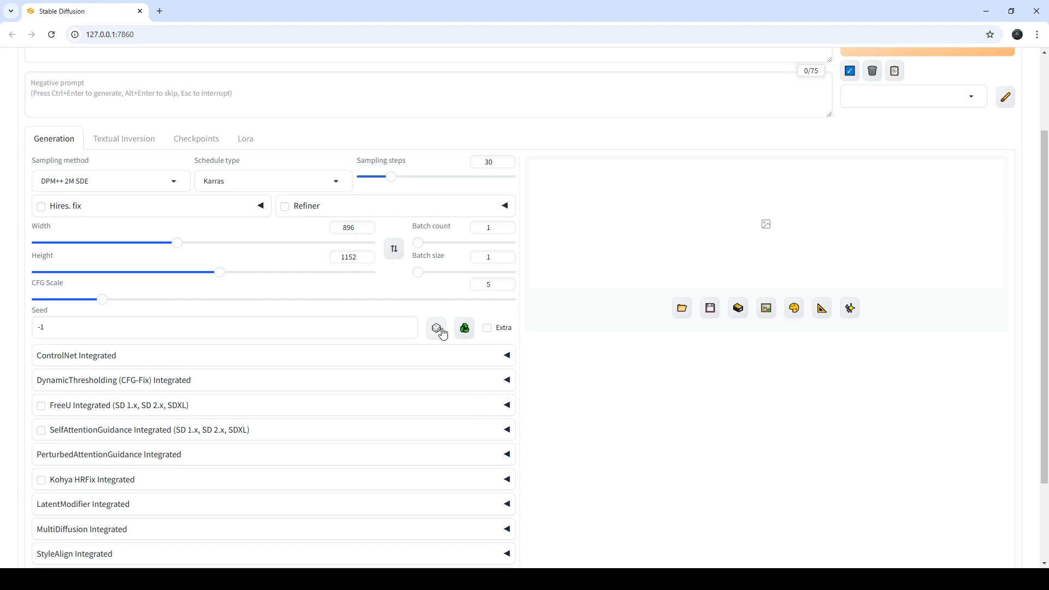
- Try 456 as the fixed seed and switch the seed back to random
double_click(35, 327)
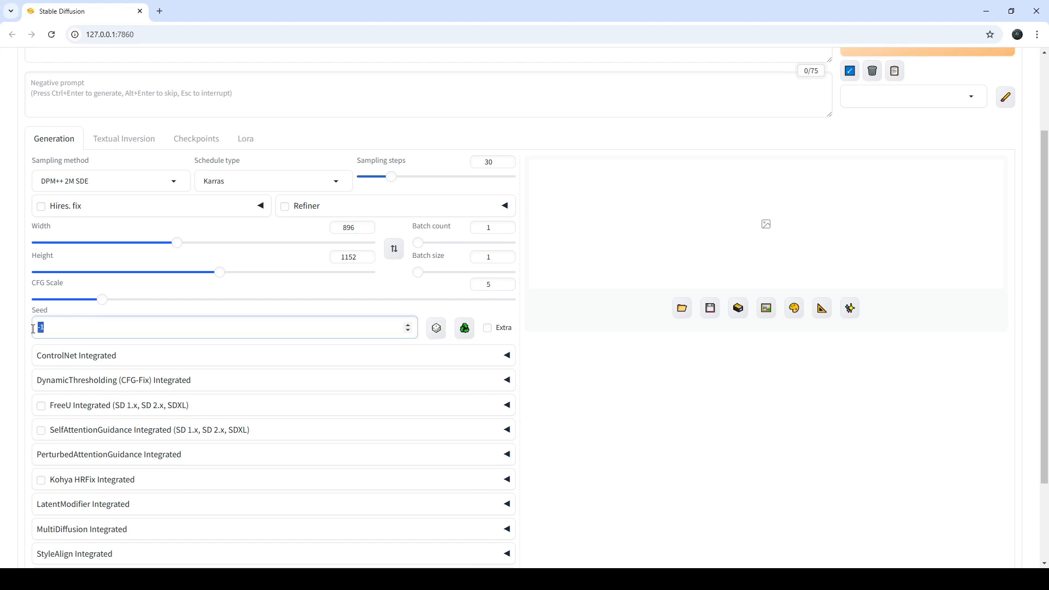
text(456)
scroll(104, 285, up, 2)
scroll(173, 239, down, 3)
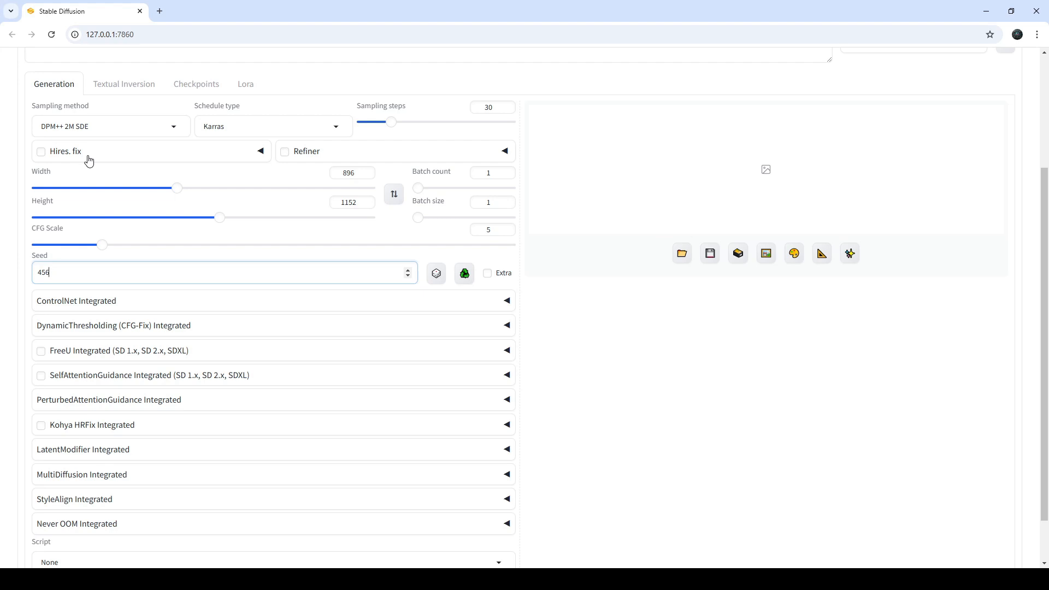
click(437, 277)
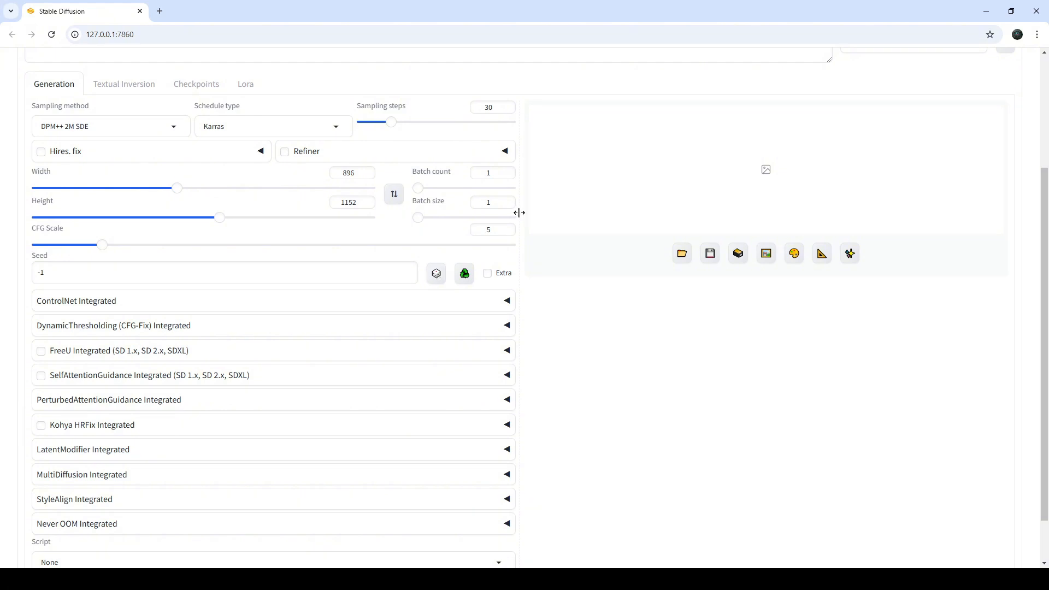
drag(66, 273, 34, 273)
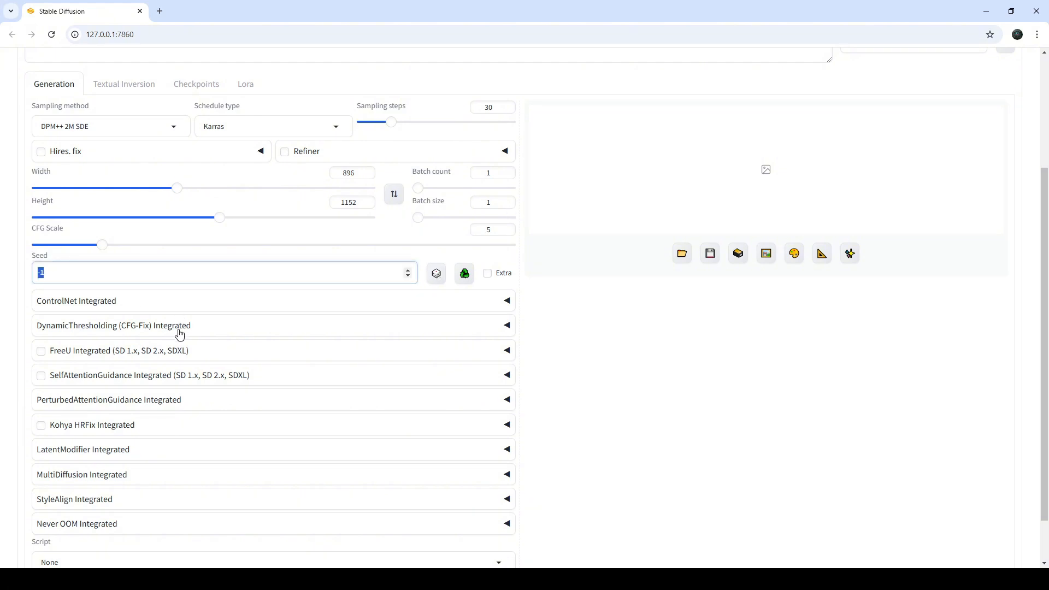
text(2782483594567563)
drag(161, 268, 22, 277)
click(152, 276)
scroll(158, 279, up, 3)
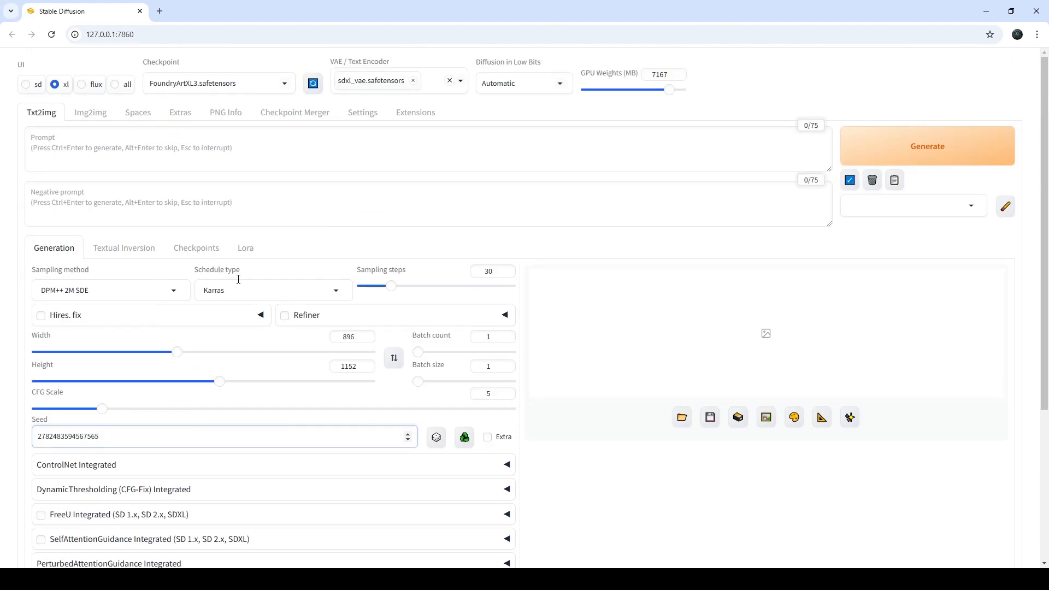
scroll(328, 262, down, 4)
scroll(360, 213, up, 4)
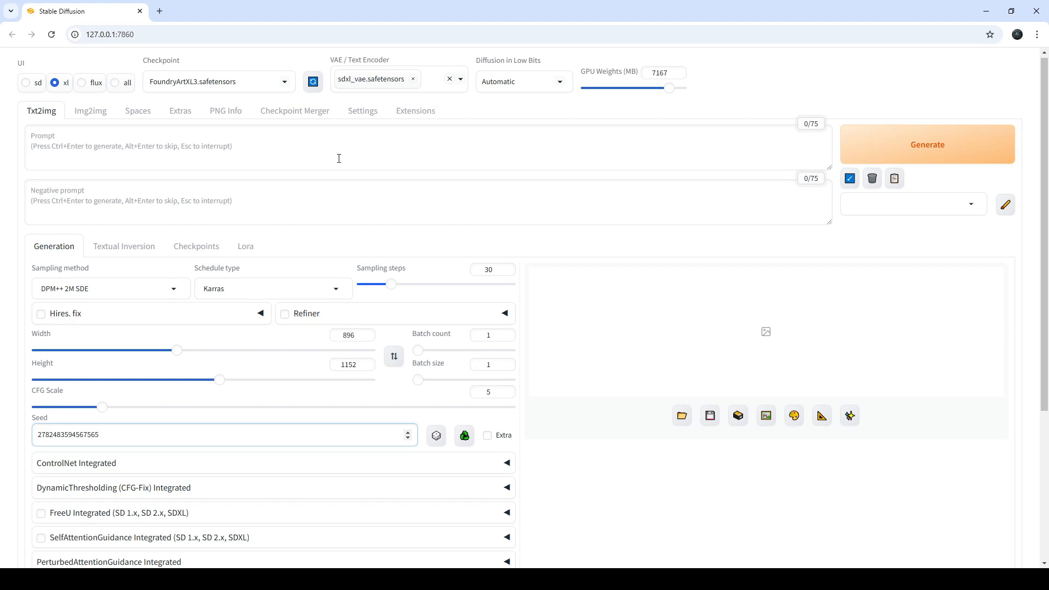
- Enable Hires. fix, set its upscaler to 8x_NMKD-Superscale_150000_G, and review the other available upscalers
click(241, 315)
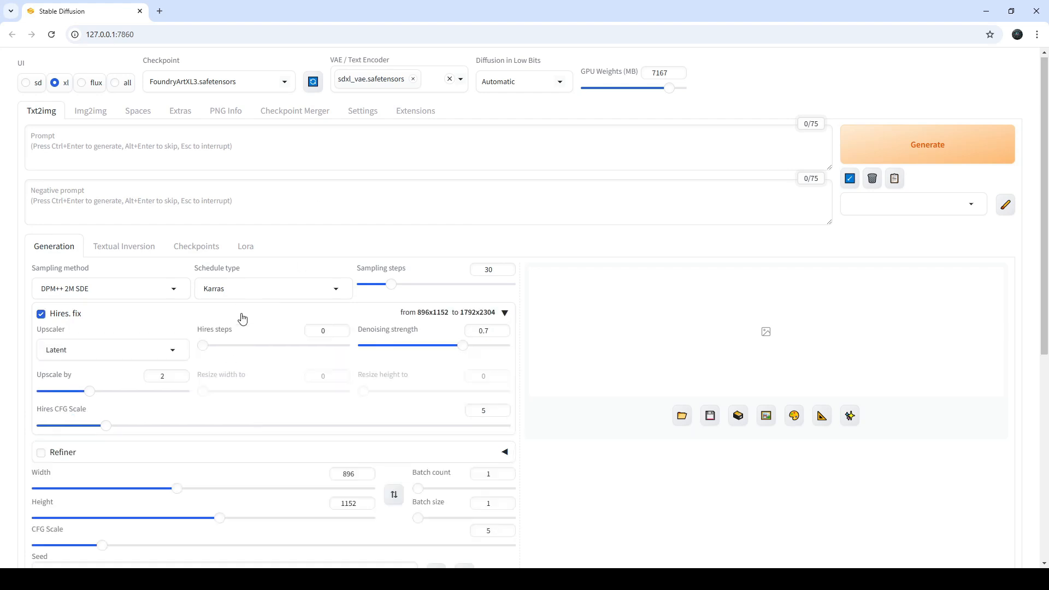
scroll(242, 317, down, 3)
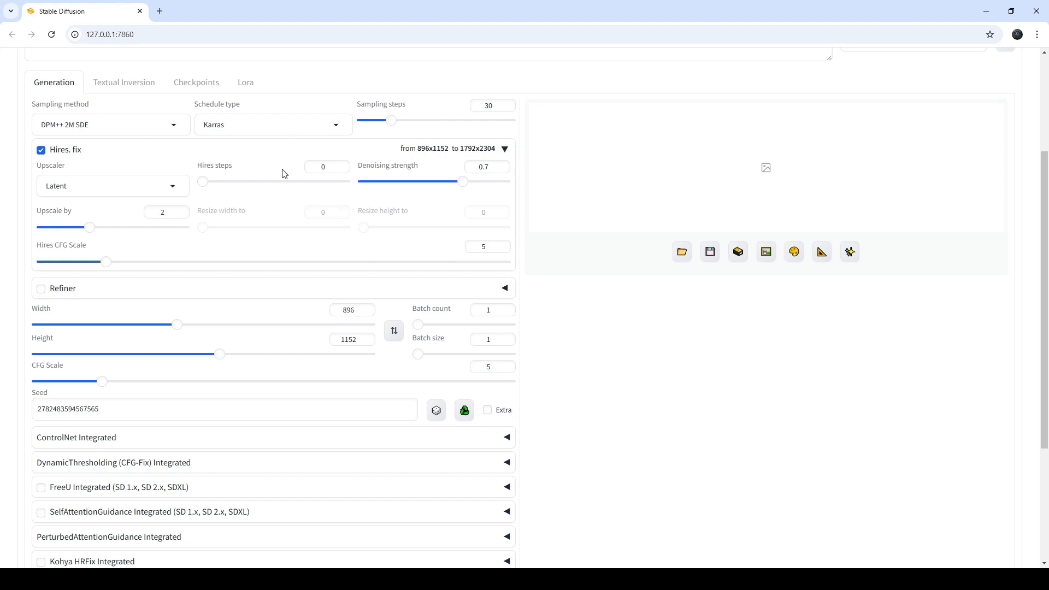
click(162, 188)
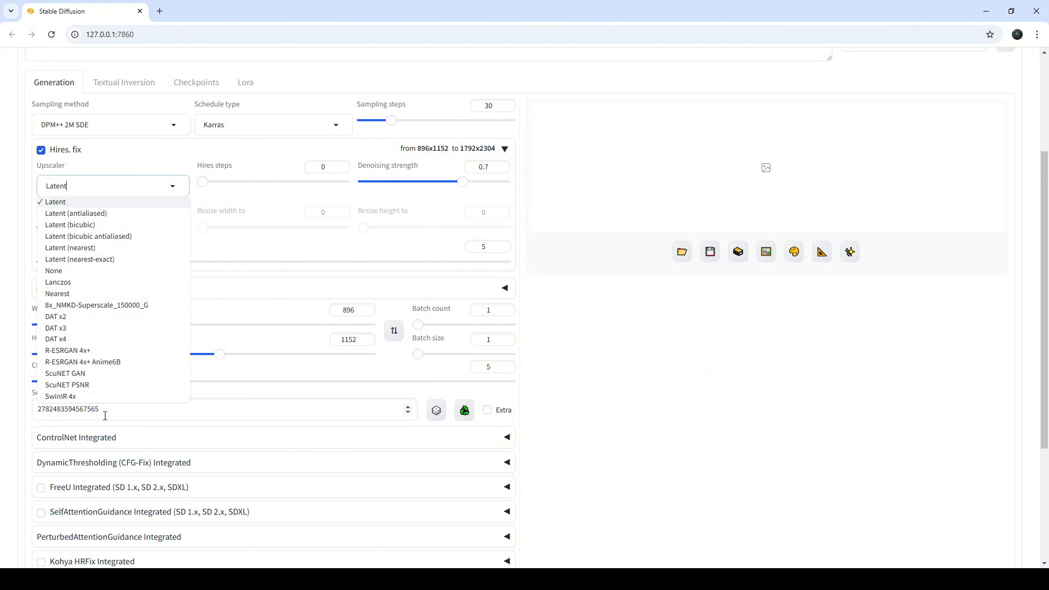
click(140, 306)
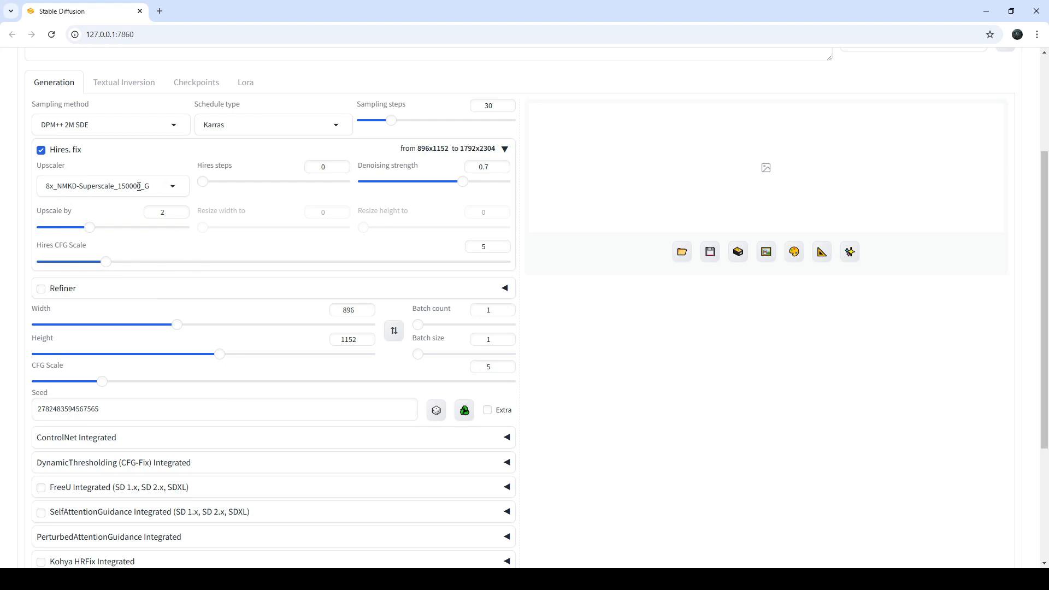
click(175, 188)
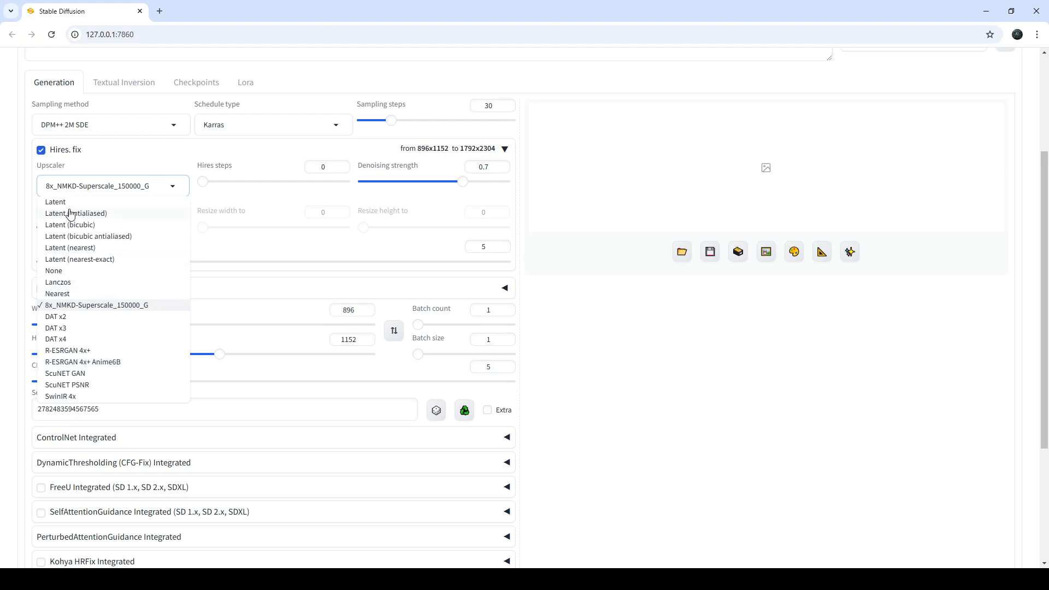
click(112, 180)
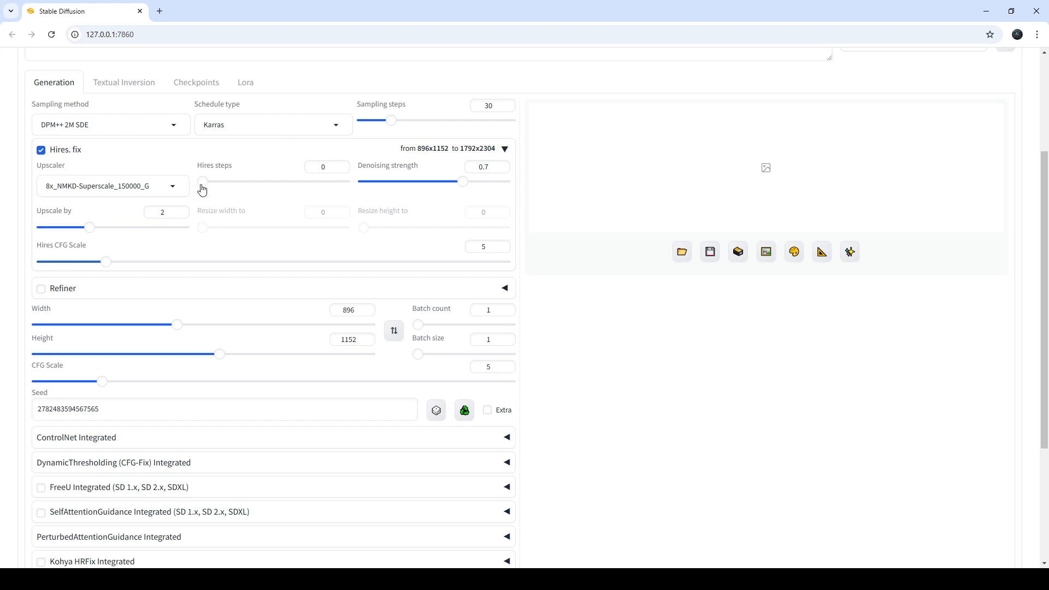
- Set the Hires steps to 10 and the Upscale by factor to 1.5
drag(202, 188, 213, 183)
drag(89, 228, 204, 230)
drag(184, 234, 89, 233)
drag(89, 231, 64, 233)
- Switch the image to landscape and set its width to 1280 and height to 720
click(394, 332)
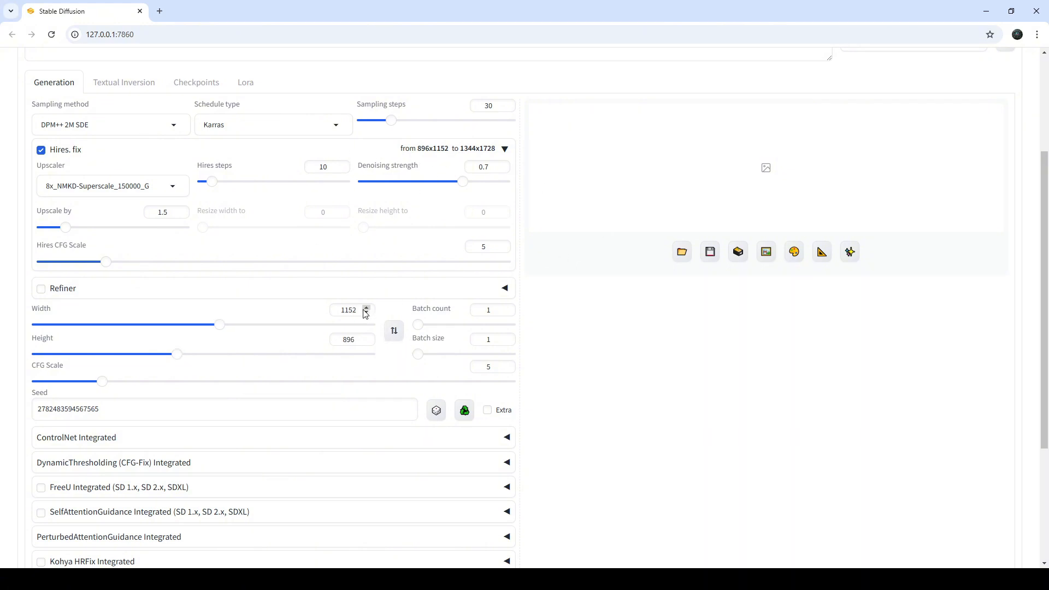
drag(361, 310, 277, 311)
text(1280)
double_click(340, 340)
text(720)
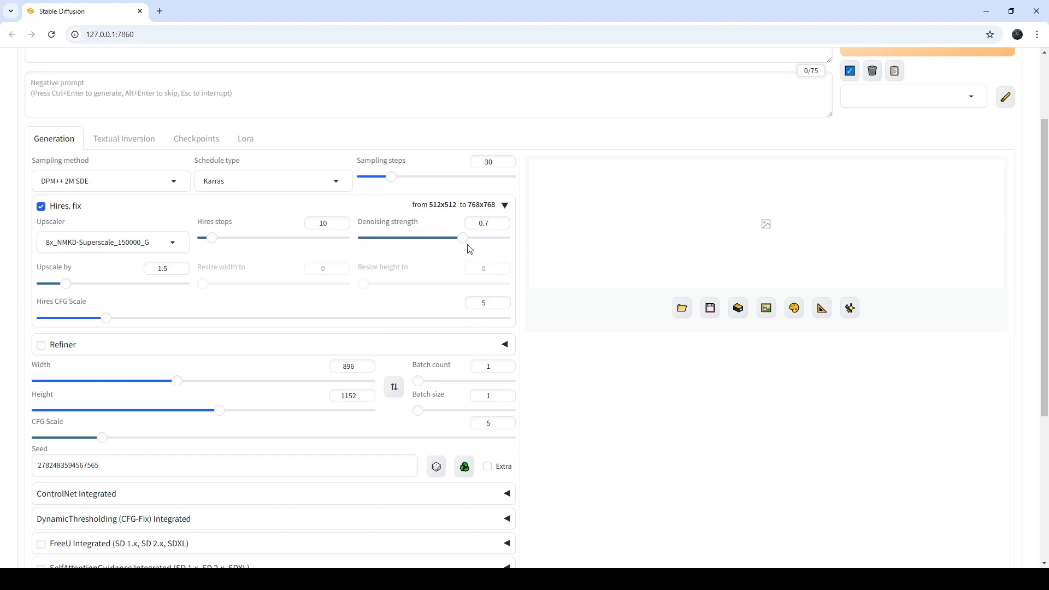
- Raise the Hires. fix denoising strength to its maximum of 1
drag(464, 241, 519, 238)
scroll(502, 248, up, 1)
scroll(502, 248, up, 2)
scroll(220, 164, down, 4)
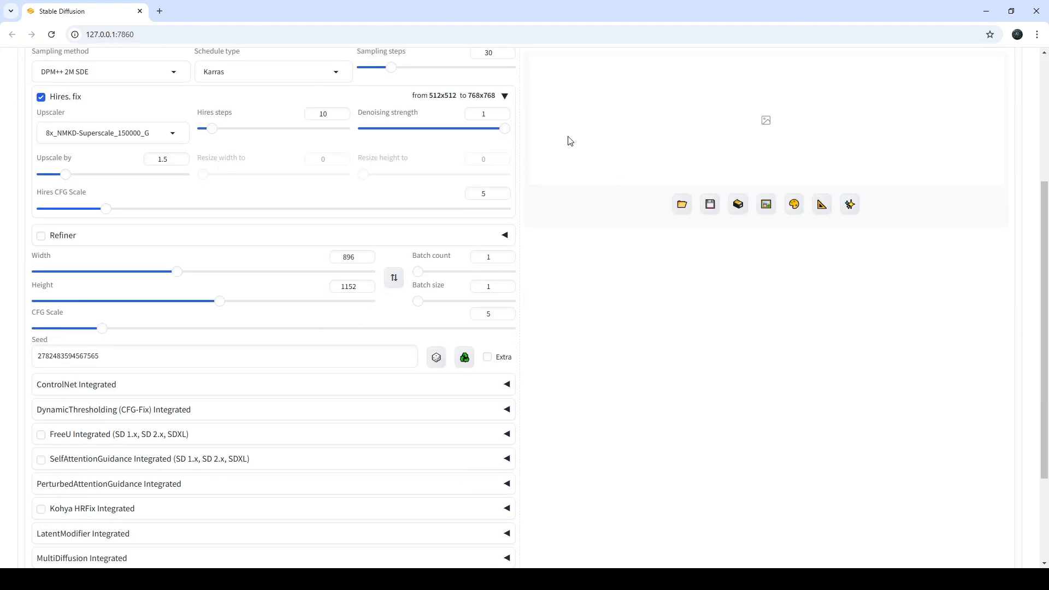
scroll(483, 169, up, 1)
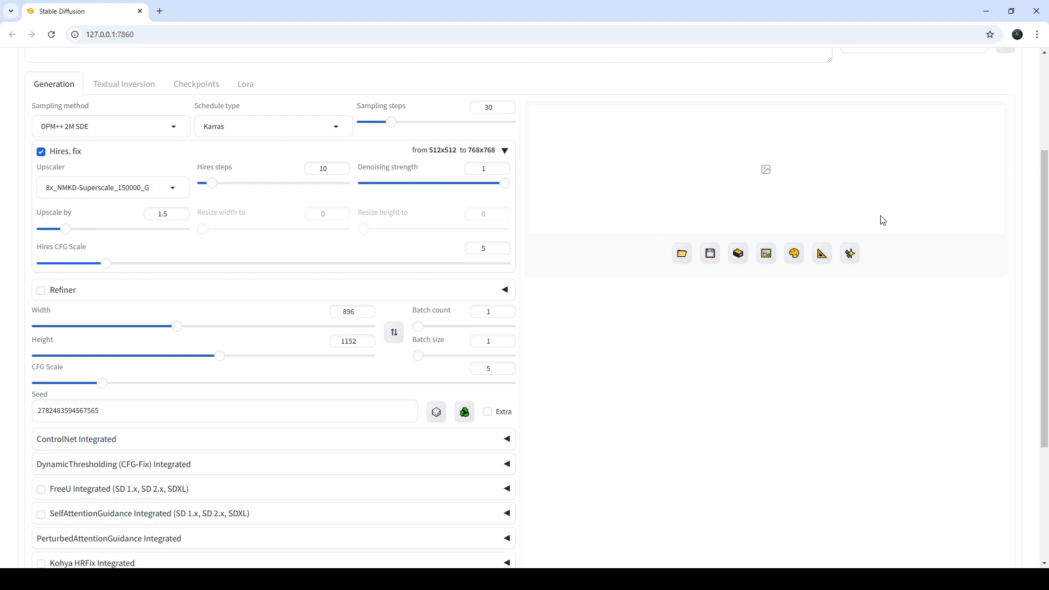
- Lower the Hires. fix denoising strength to 0.2 and raise it in stages to 0.7
drag(504, 192, 392, 198)
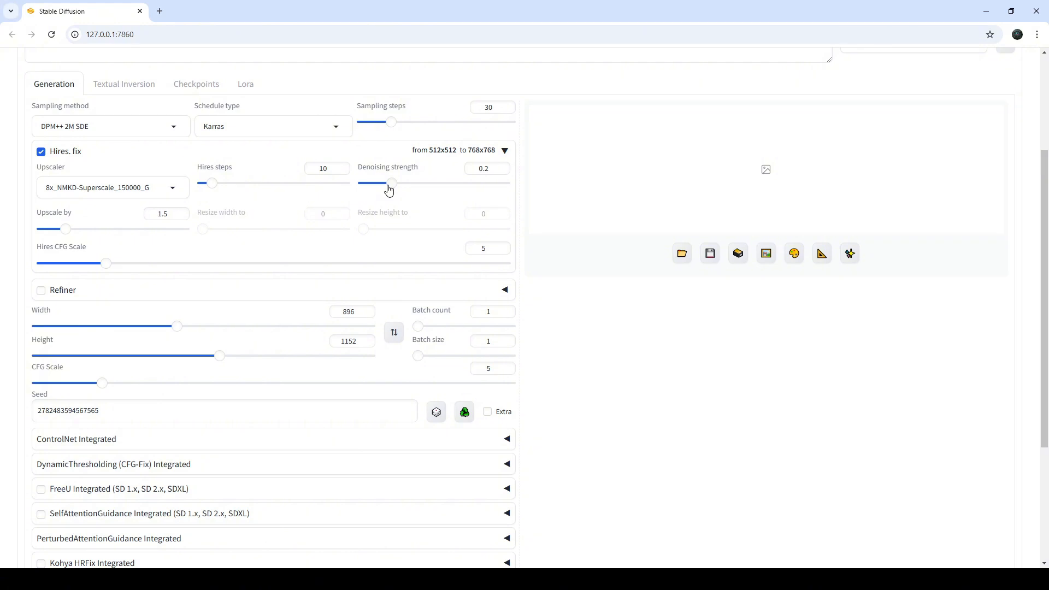
drag(389, 189, 383, 189)
drag(387, 187, 421, 190)
mouse_move(421, 184)
mouse_down()
mouse_move(408, 188)
mouse_move(436, 188)
mouse_up()
drag(441, 187, 464, 192)
- Set the Hires. fix denoising strength to 0.4
scroll(385, 324, up, 3)
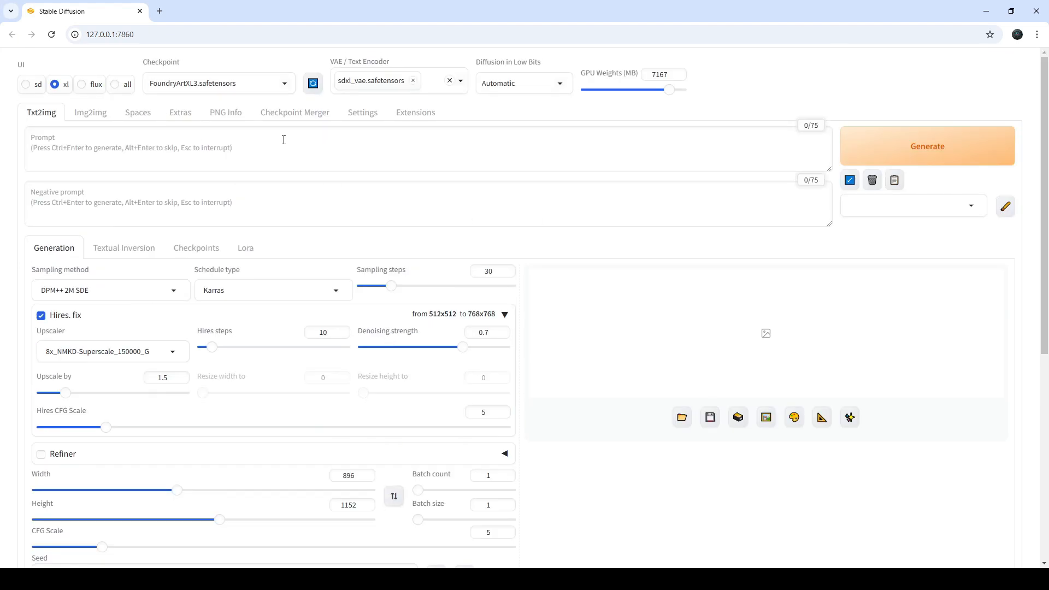
scroll(352, 162, down, 5)
scroll(142, 166, up, 1)
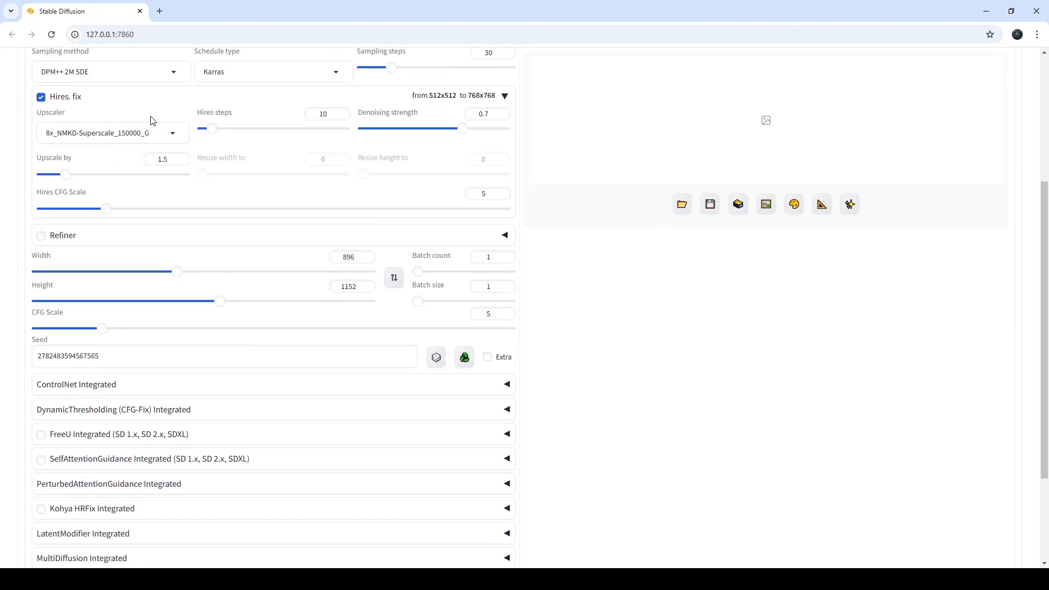
drag(463, 129, 420, 128)
mouse_move(427, 134)
mouse_down()
mouse_move(436, 136)
mouse_move(389, 138)
mouse_move(469, 140)
mouse_move(419, 137)
mouse_up()
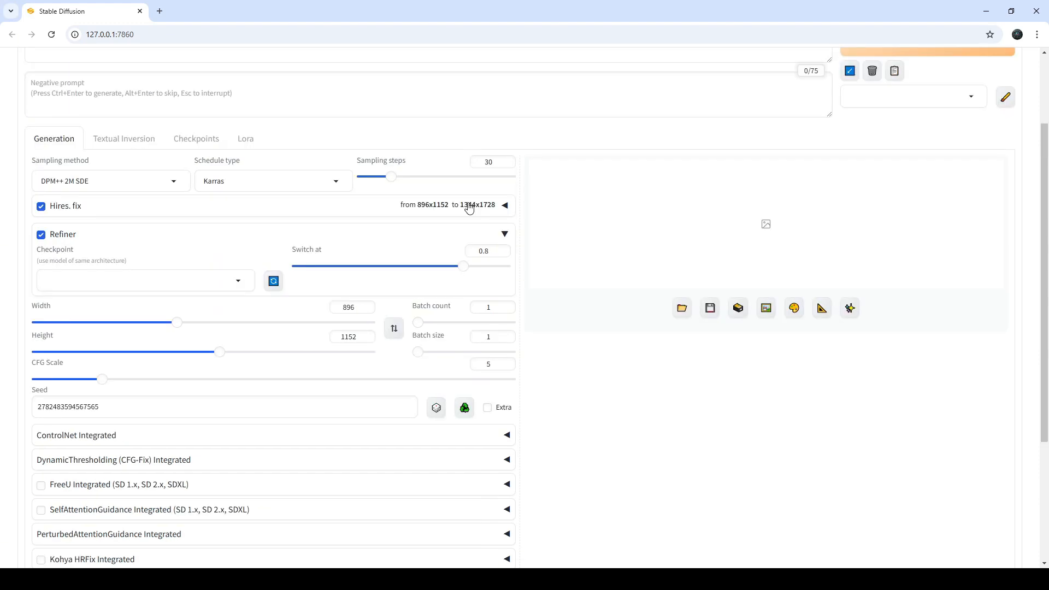
- Switch the Refiner off and on to show its options, leave it disabled, and reopen the Hires. fix settings
click(468, 239)
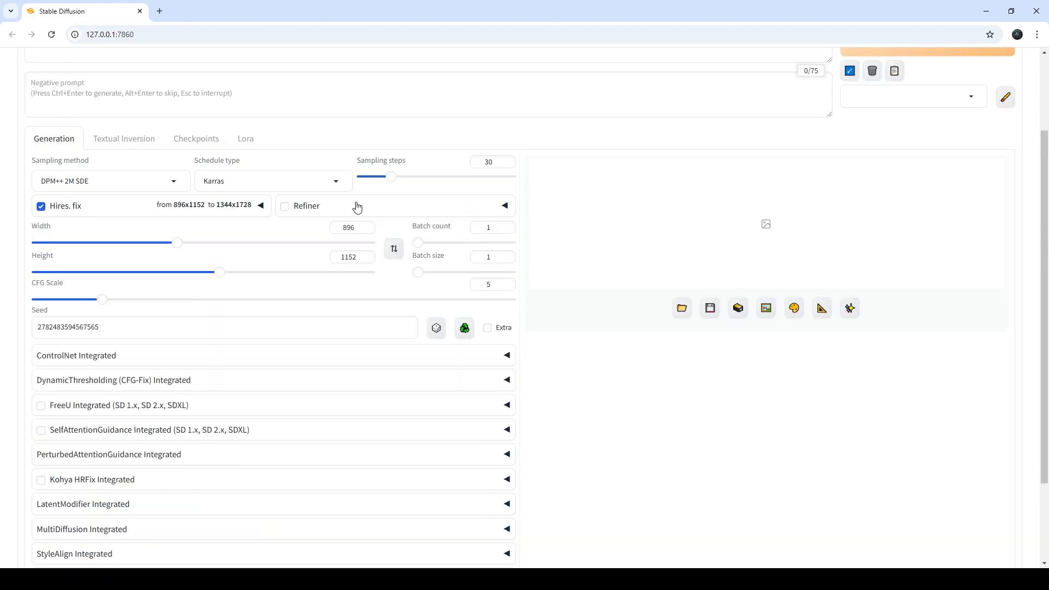
click(309, 212)
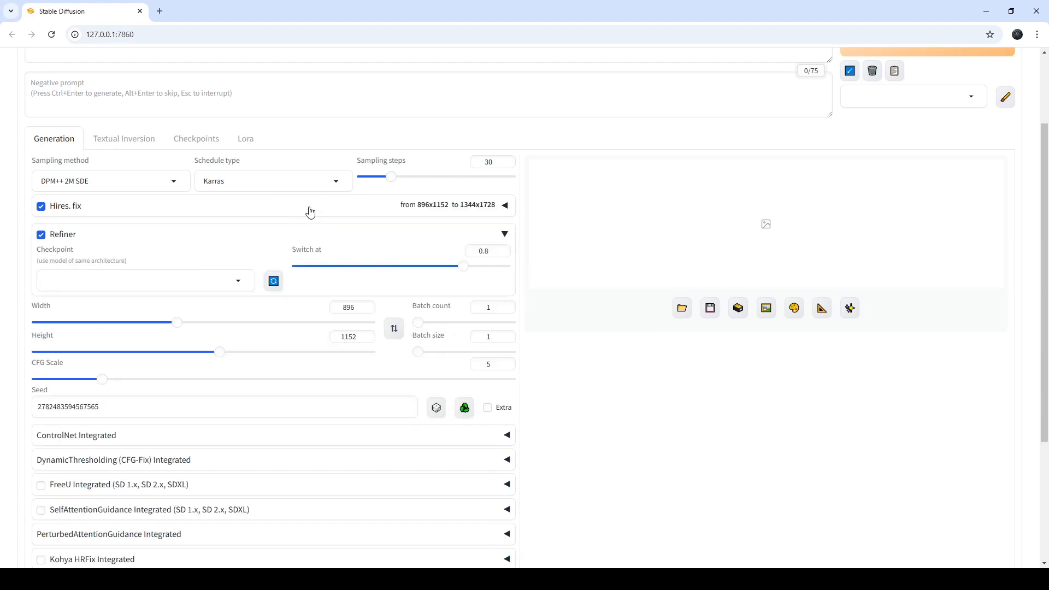
click(491, 236)
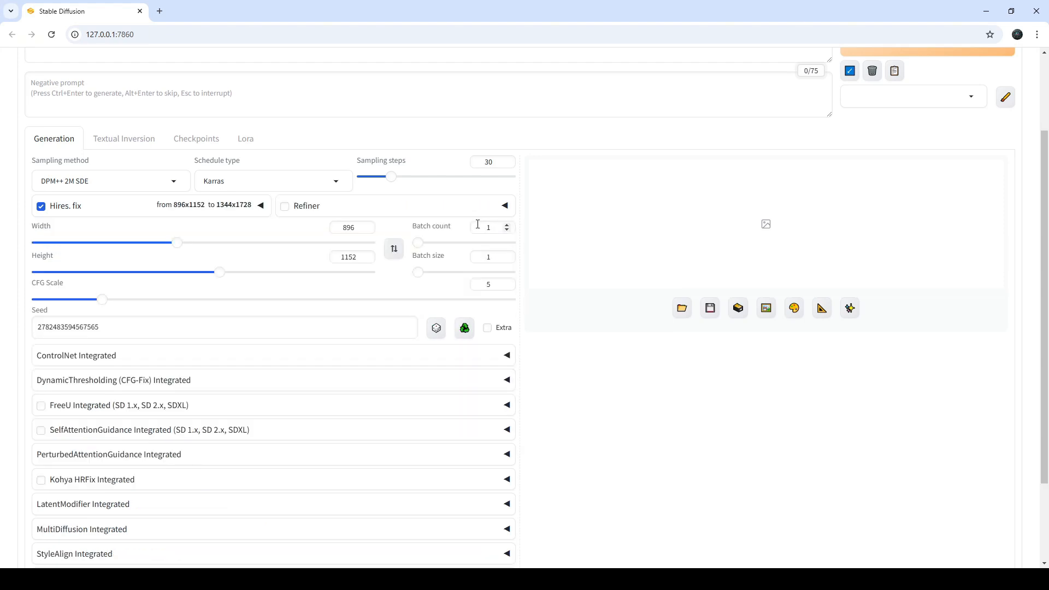
click(196, 207)
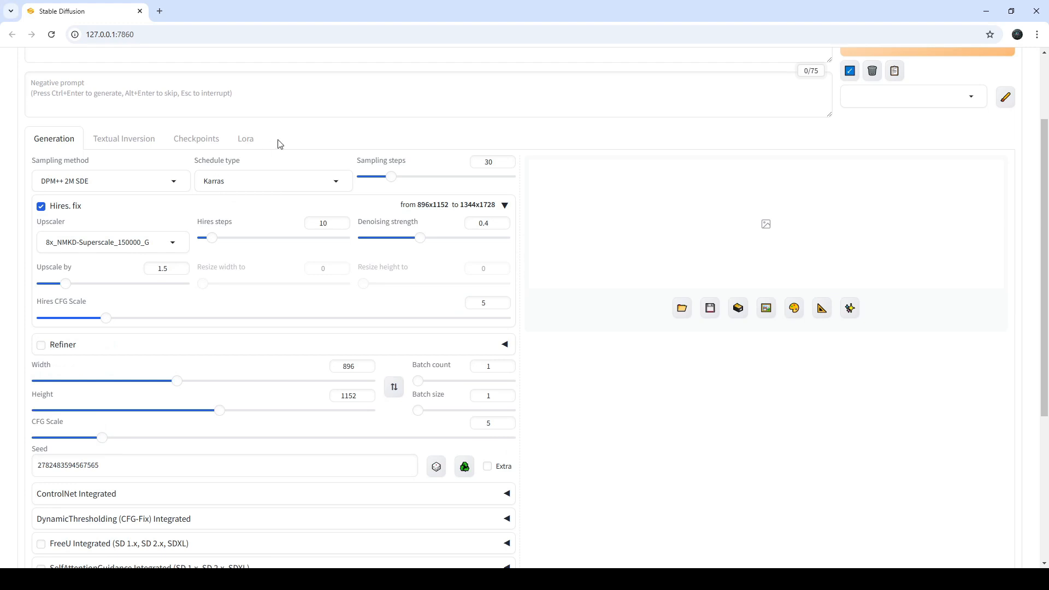